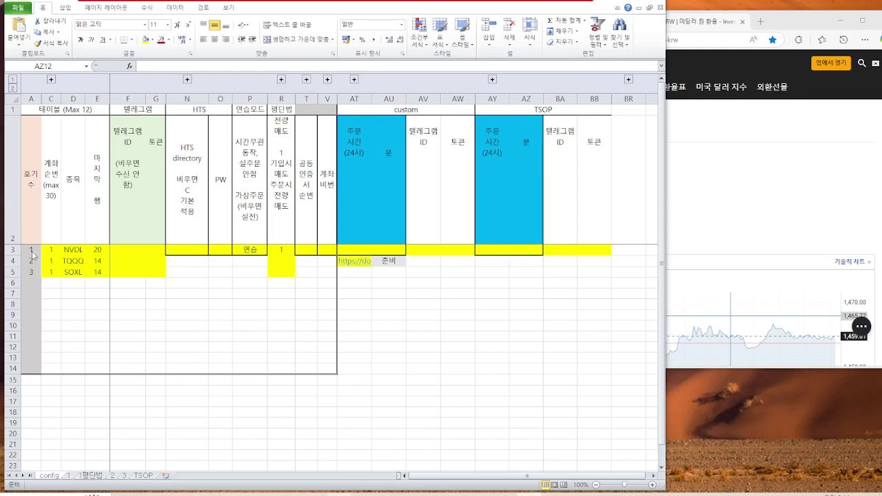
Replace the ticker (종목) of unit 1 in cell D3 of the config sheet with 달러.
{"action": "left_click_drag", "start_coordinate": [32, 252], "coordinate": [295, 254]}
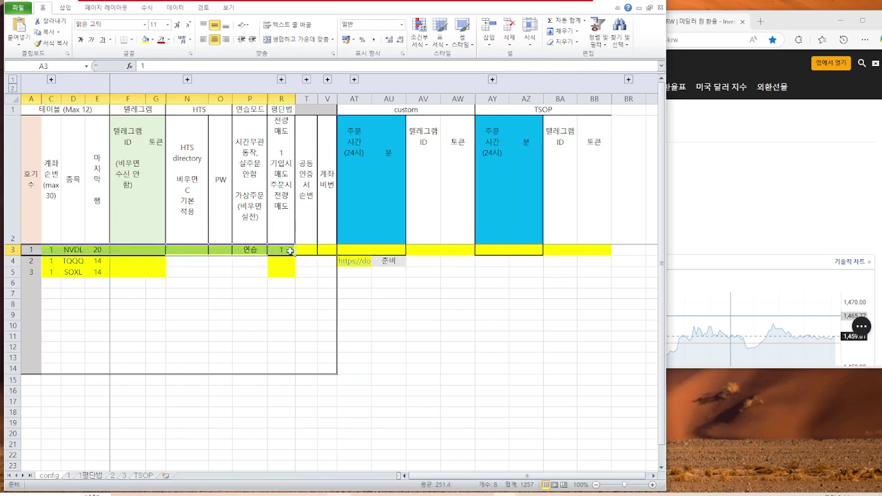
{"action": "left_click", "coordinate": [288, 251]}
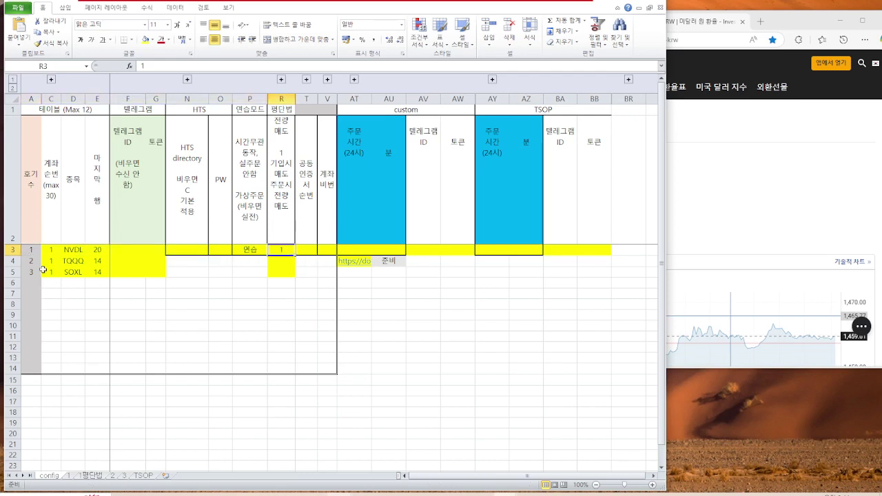
{"action": "left_click", "coordinate": [72, 252]}
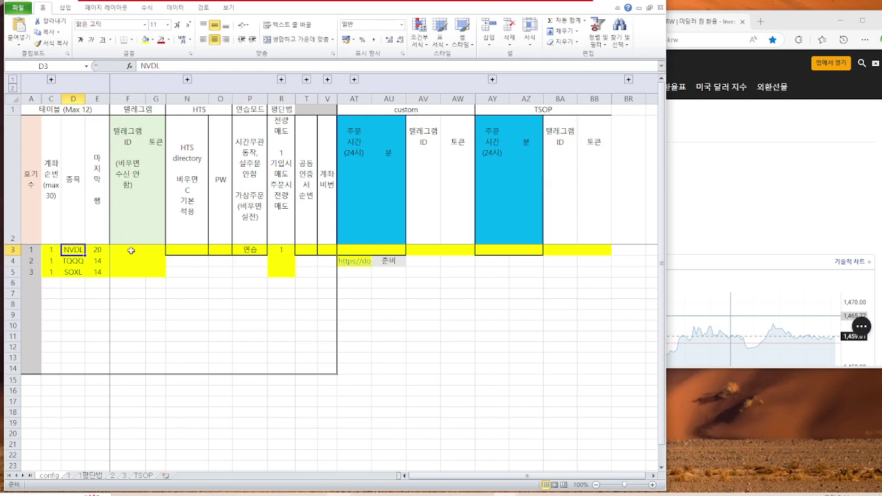
{"action": "left_click", "coordinate": [23, 261]}
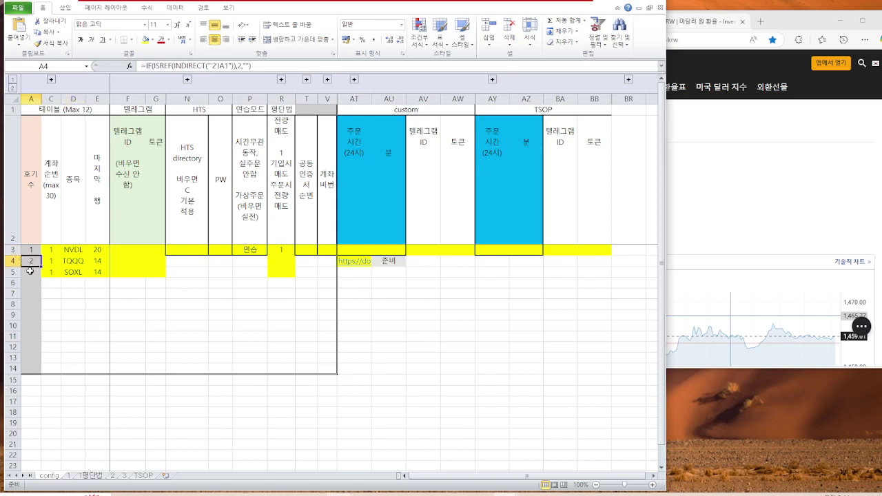
{"action": "left_click", "coordinate": [73, 263]}
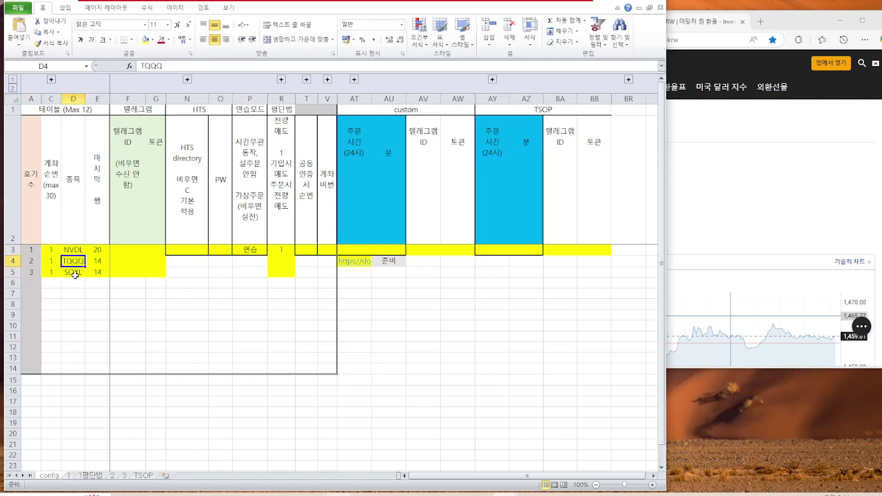
{"action": "left_click", "coordinate": [75, 273]}
{"action": "left_click", "coordinate": [76, 252]}
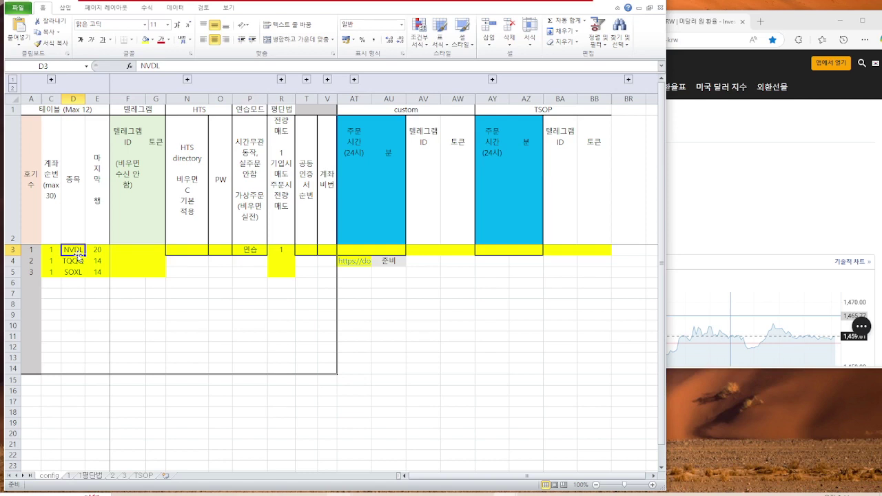
{"action": "type", "text": "달러"}
{"action": "key", "text": "Return"}
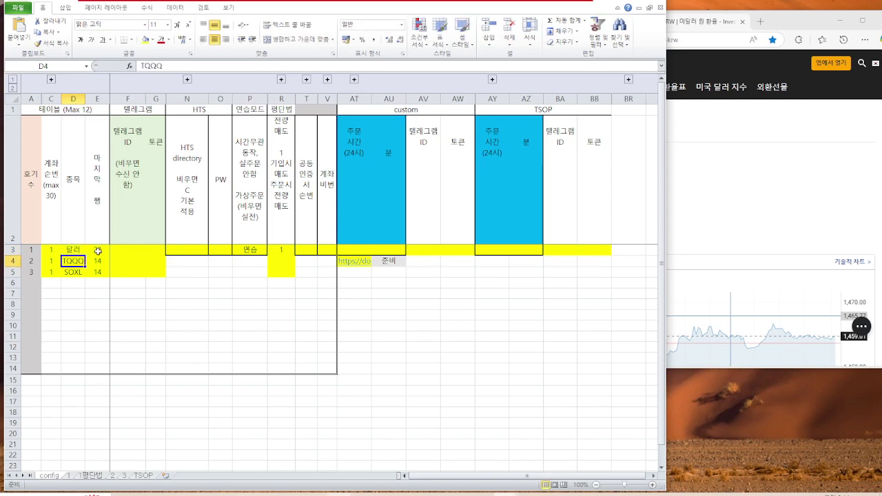
Review unit 1's last-row setting against sheet 1, and its Telegram, HTS directory, PW and practice-mode cells in row 3.
{"action": "left_click", "coordinate": [98, 251]}
{"action": "left_click", "coordinate": [69, 475]}
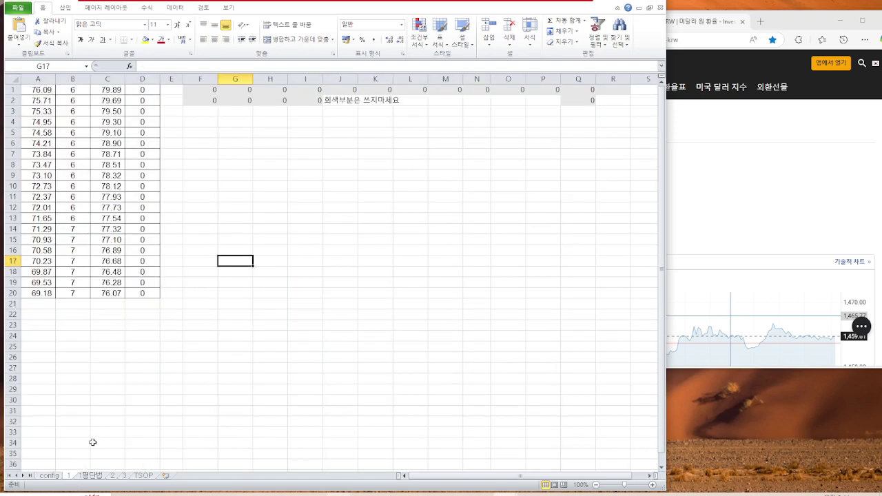
{"action": "left_click", "coordinate": [49, 476]}
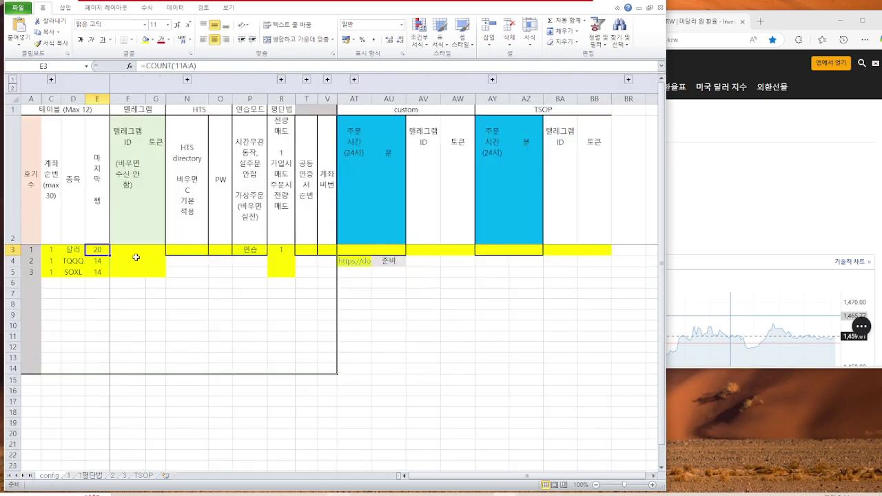
{"action": "left_click", "coordinate": [122, 251]}
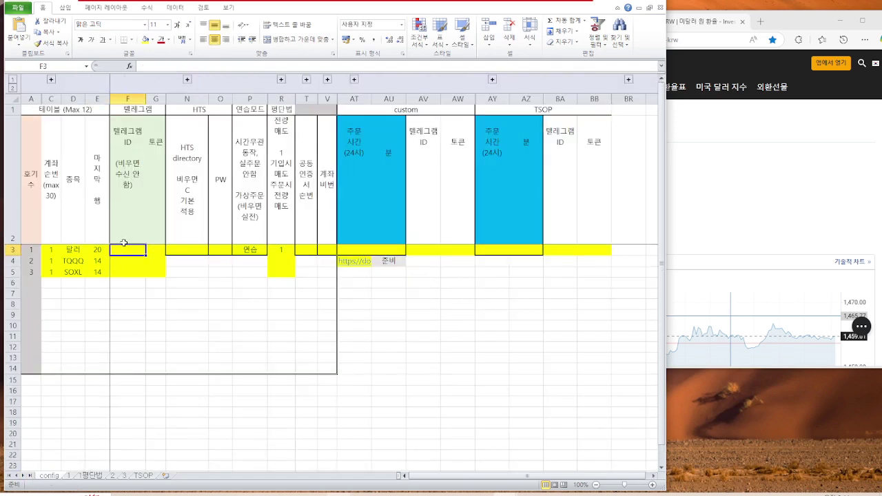
{"action": "left_click", "coordinate": [150, 250]}
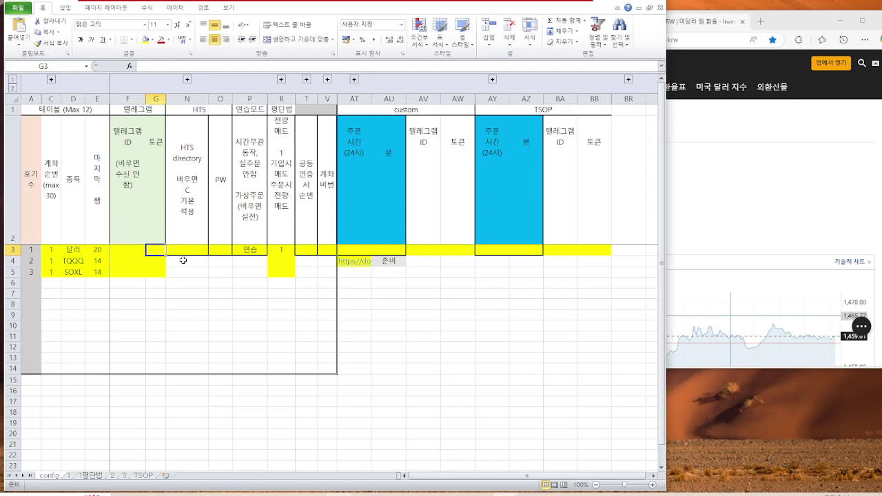
{"action": "left_click", "coordinate": [189, 210]}
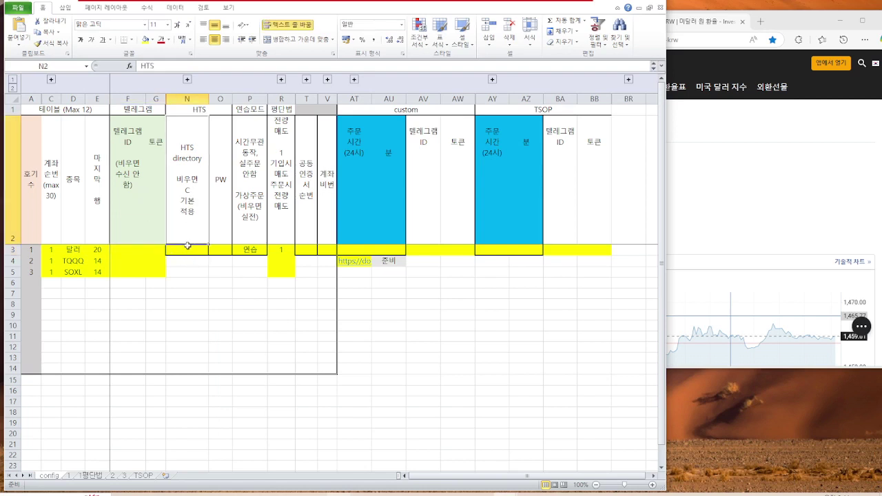
{"action": "left_click", "coordinate": [188, 249]}
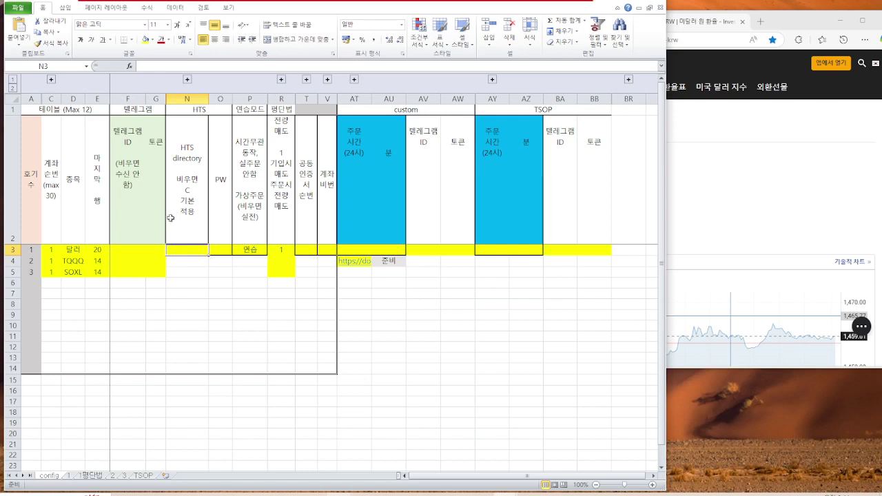
{"action": "left_click", "coordinate": [226, 249]}
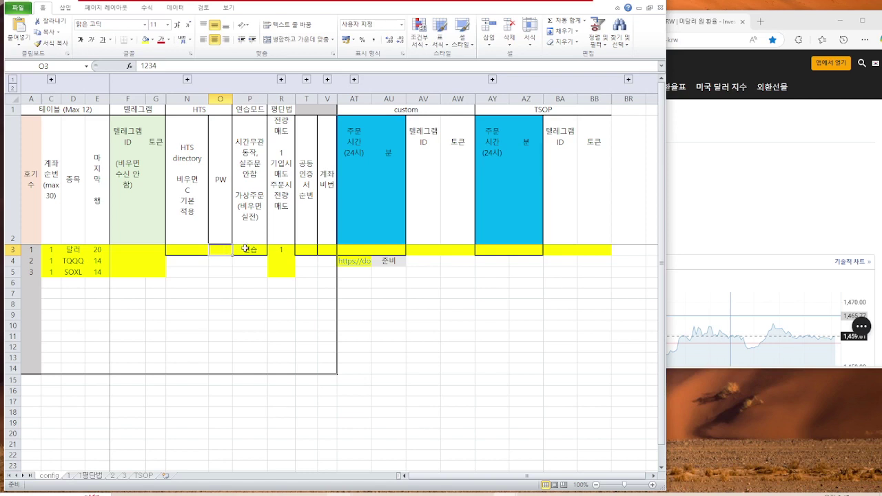
{"action": "left_click", "coordinate": [250, 249]}
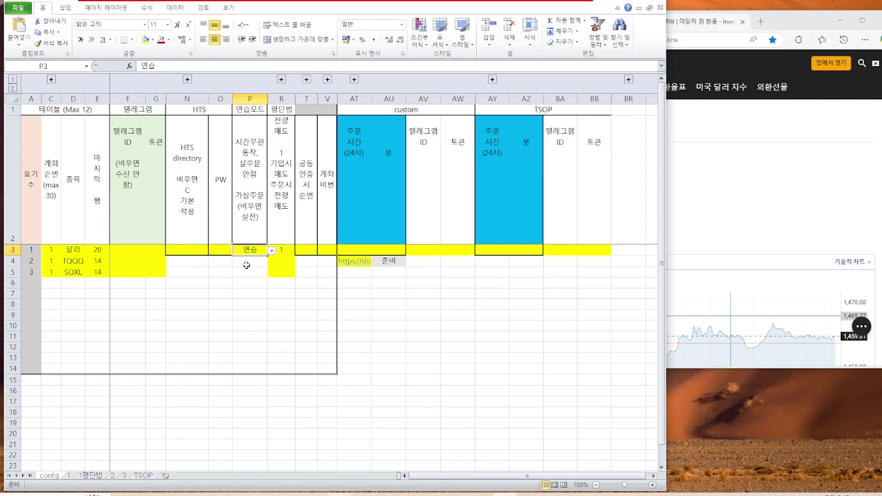
{"action": "left_click", "coordinate": [251, 273]}
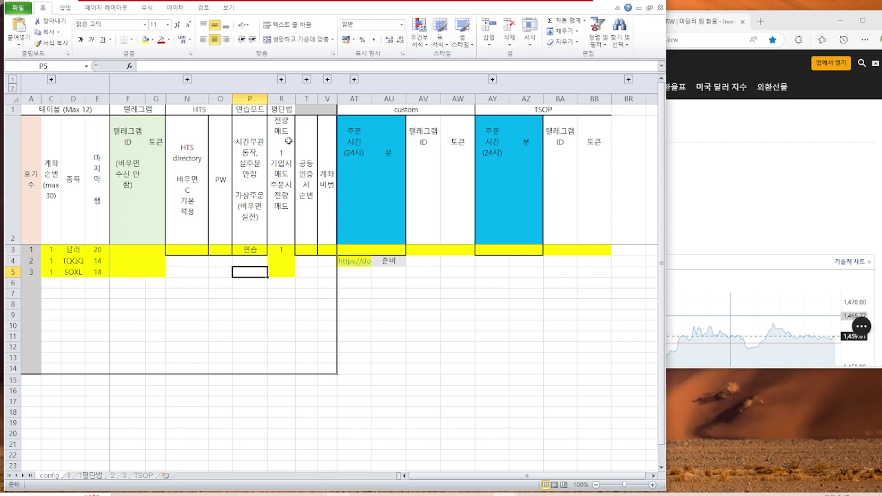
Clear unit 1's 평단법 full-sell (전량매도) setting in cell R3.
{"action": "left_click", "coordinate": [282, 251]}
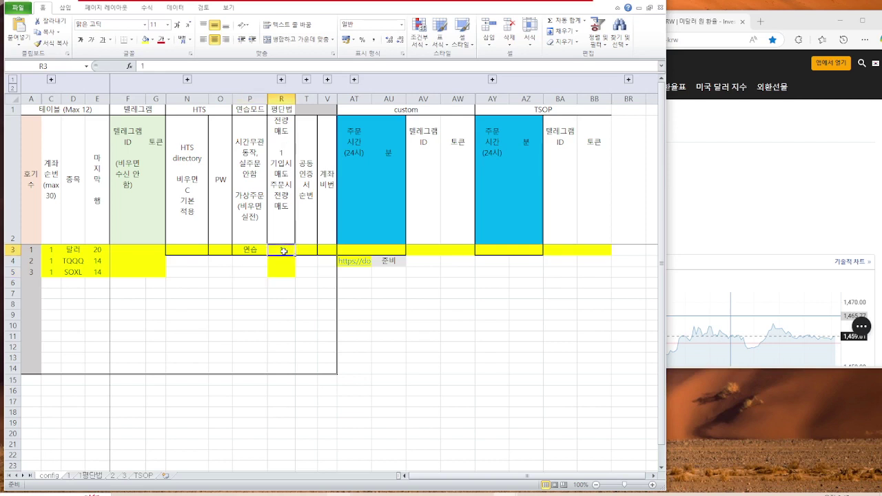
{"action": "left_click", "coordinate": [269, 282]}
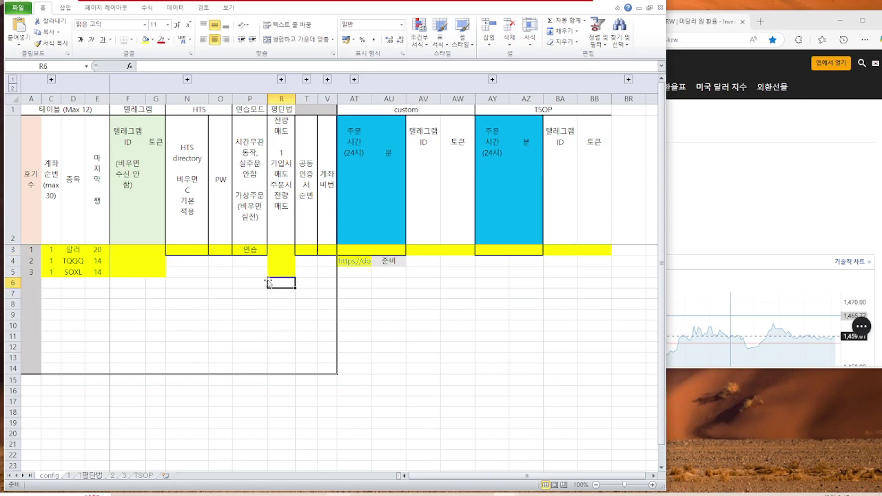
{"action": "left_click", "coordinate": [292, 252]}
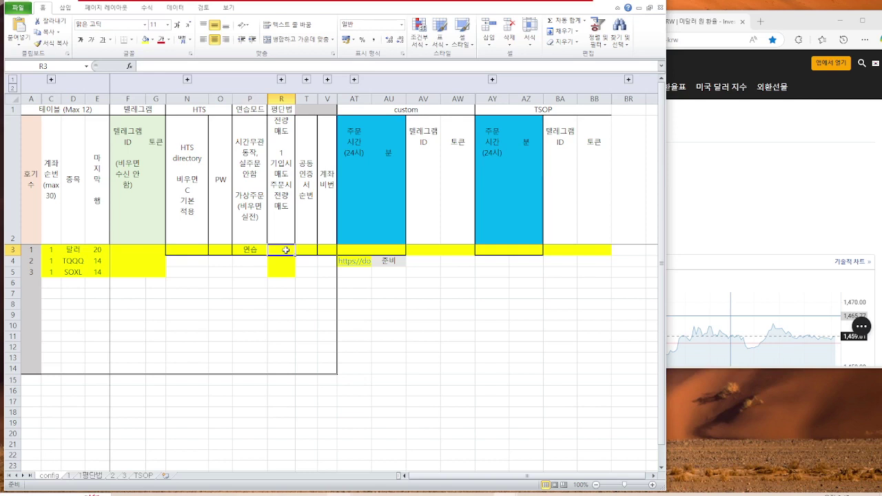
Set unit 1's joint certificate order (공동인증서 순번) in cell T3 to 2.
{"action": "left_click", "coordinate": [310, 251]}
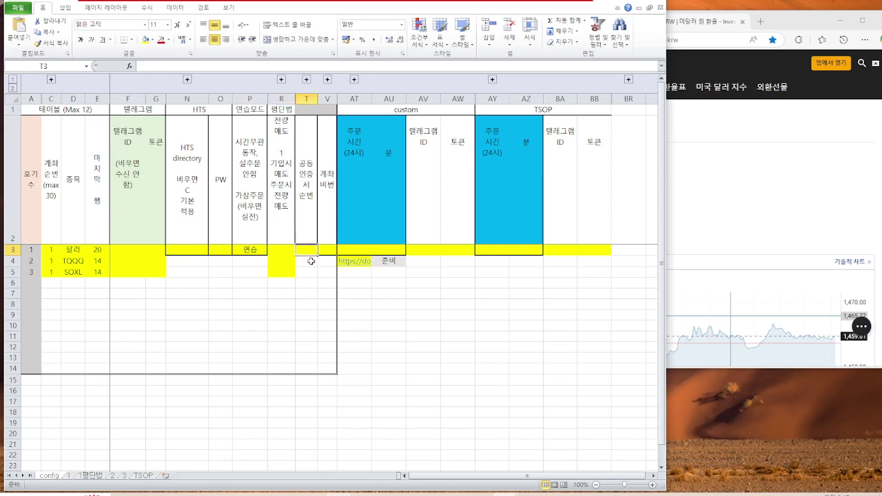
{"action": "type", "text": "2"}
{"action": "key", "text": "Return"}
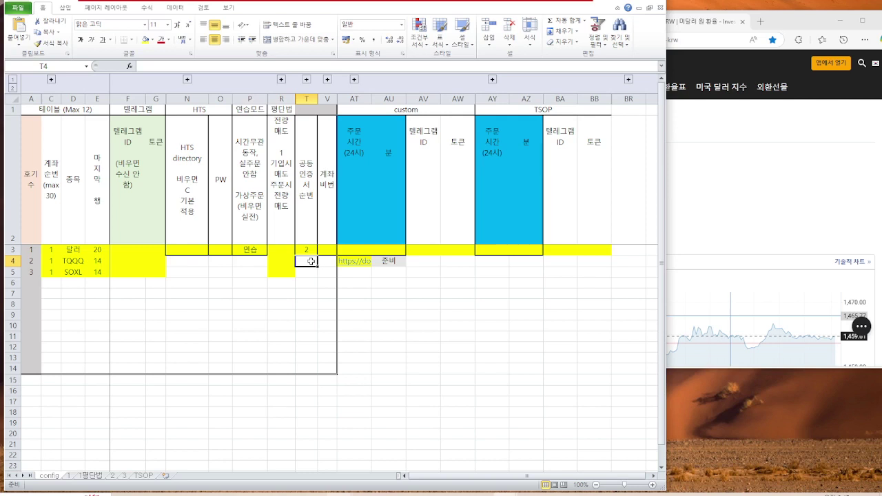
{"action": "key", "text": "Up"}
{"action": "key", "text": "Right"}
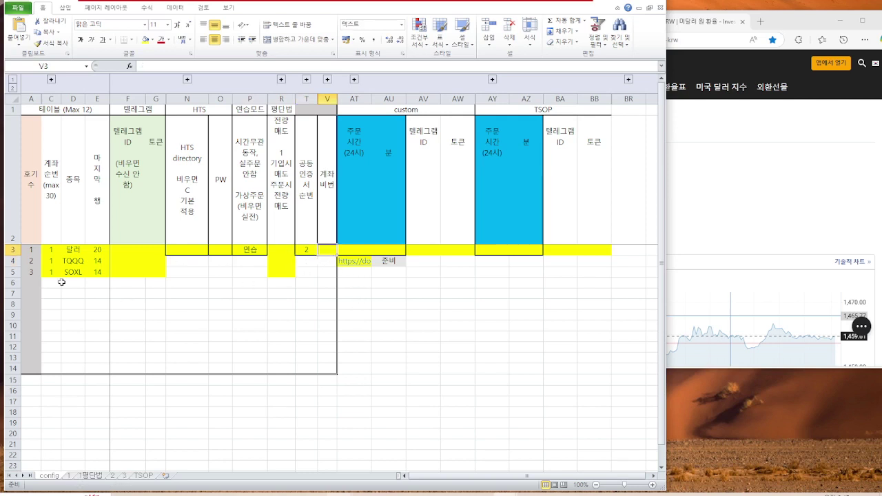
Clear the unit numbers in A4:A5 to leave only the 달러 row active, and check that row's settings.
{"action": "left_click_drag", "start_coordinate": [31, 262], "coordinate": [31, 271]}
{"action": "key", "text": "Delete"}
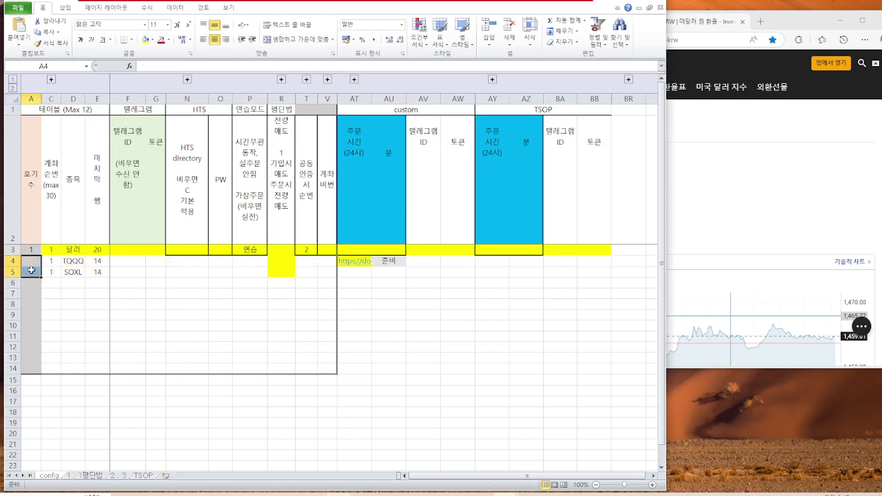
{"action": "left_click", "coordinate": [57, 251]}
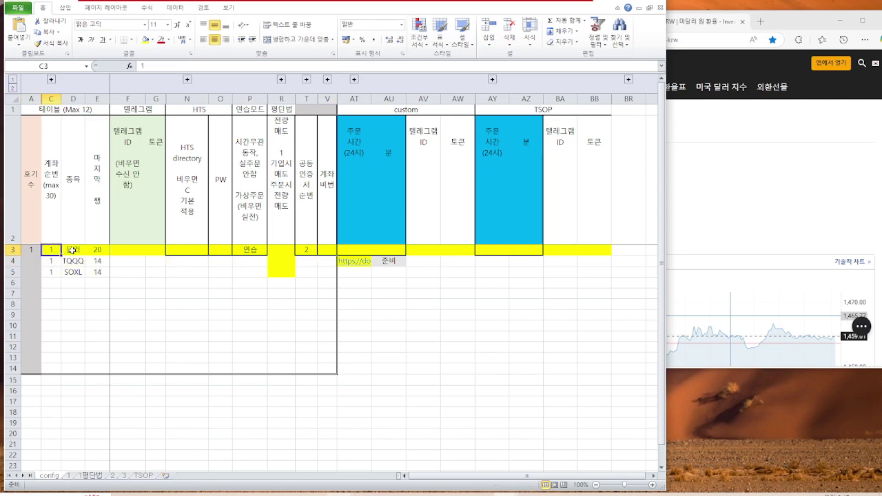
{"action": "left_click", "coordinate": [28, 265]}
{"action": "left_click", "coordinate": [73, 250]}
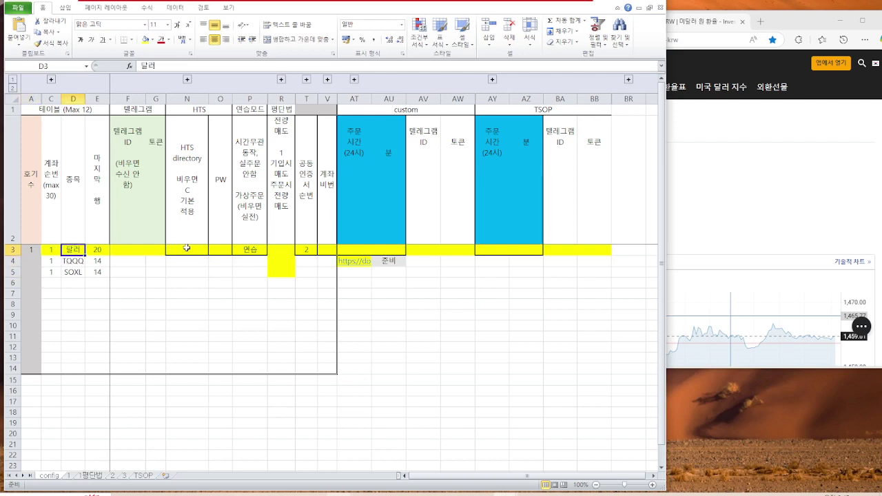
{"action": "left_click", "coordinate": [51, 254]}
{"action": "left_click", "coordinate": [29, 250]}
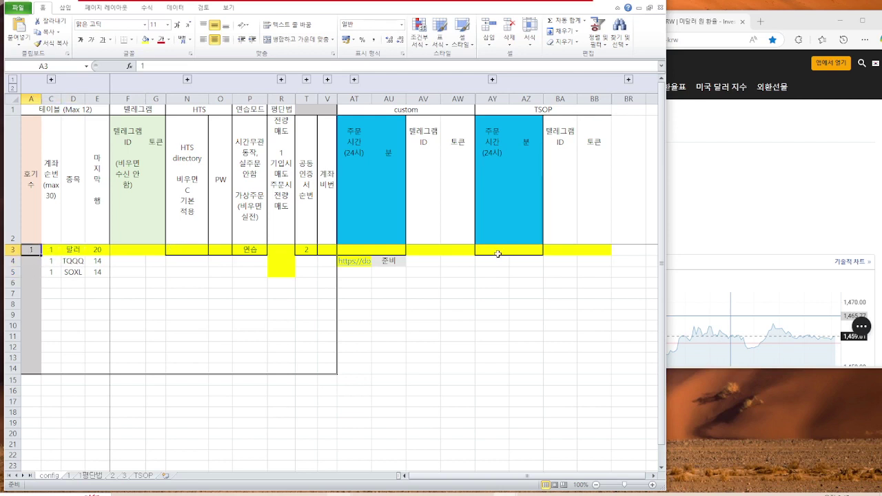
{"action": "left_click_drag", "start_coordinate": [29, 250], "coordinate": [308, 250]}
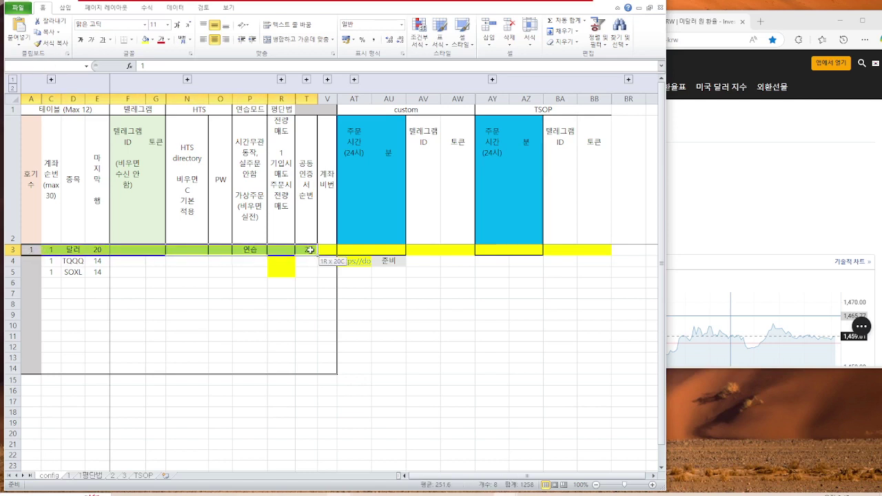
Enter unit number 2 in A4 for TQQQ and 3 in A5 for SOXL.
{"action": "left_click", "coordinate": [30, 261]}
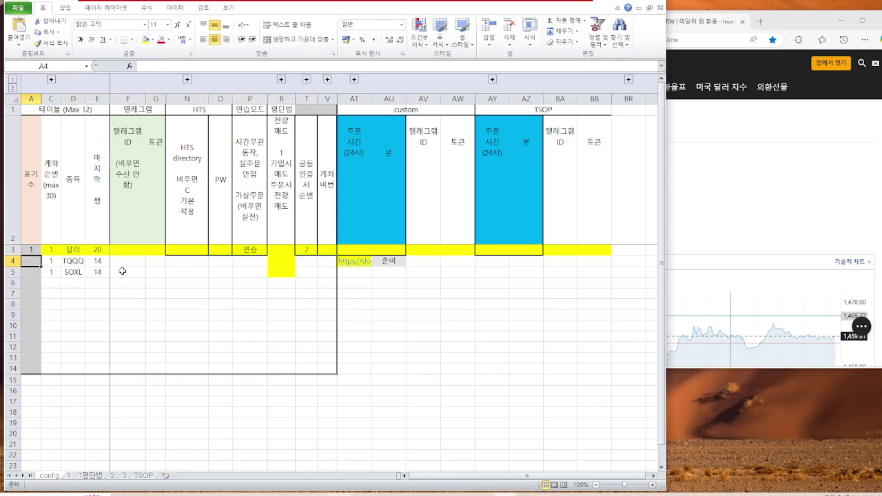
{"action": "type", "text": "2"}
{"action": "key", "text": "Return"}
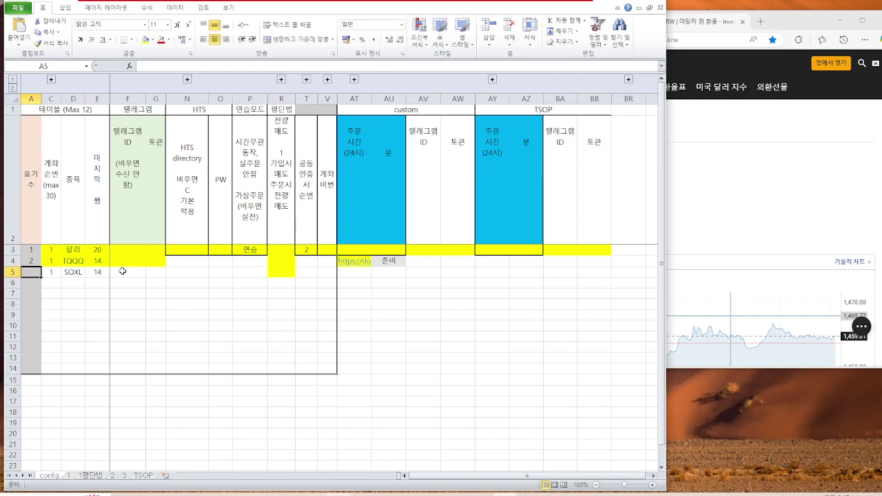
{"action": "type", "text": "3"}
{"action": "key", "text": "Return"}
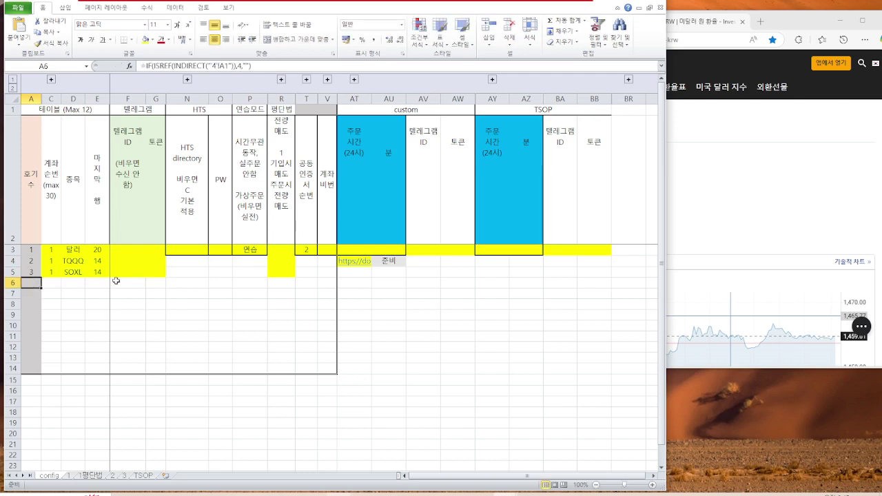
Examine the TQQQ and SOXL rows alongside the 달러 row in the config table.
{"action": "left_click", "coordinate": [115, 265]}
{"action": "left_click_drag", "start_coordinate": [115, 265], "coordinate": [366, 269]}
{"action": "left_click", "coordinate": [140, 292]}
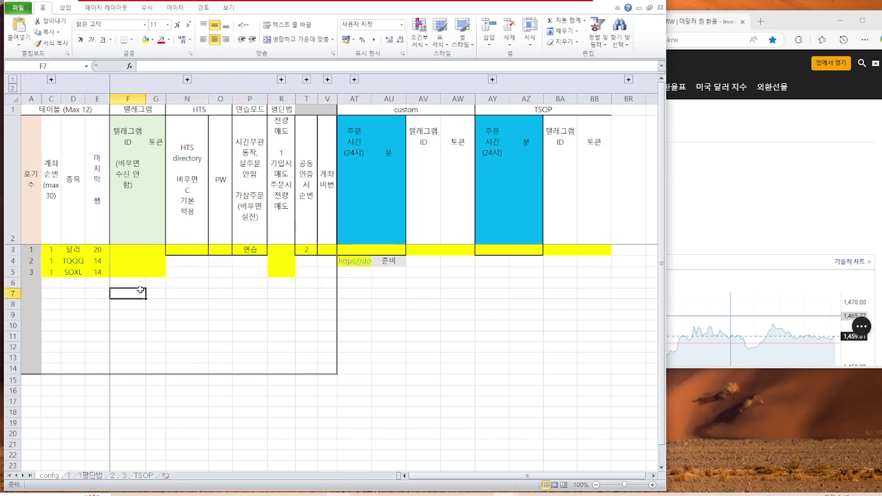
{"action": "left_click", "coordinate": [70, 249]}
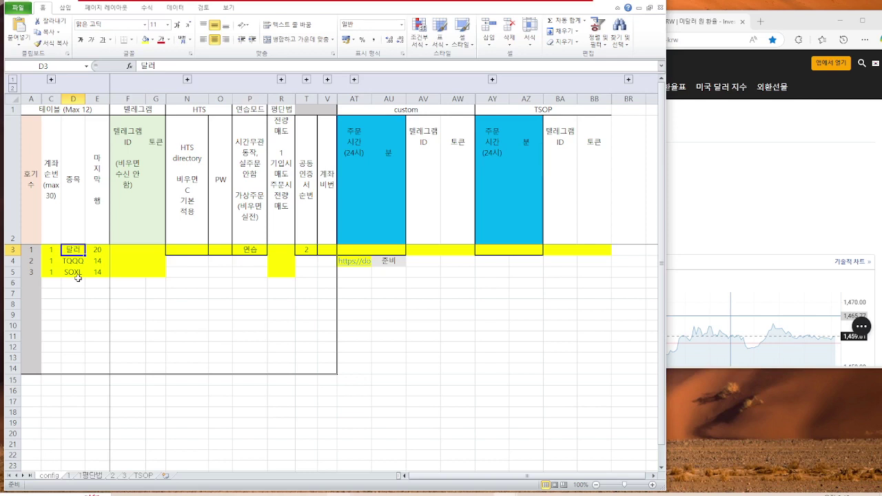
{"action": "left_click_drag", "start_coordinate": [30, 261], "coordinate": [96, 263]}
{"action": "left_click", "coordinate": [66, 261]}
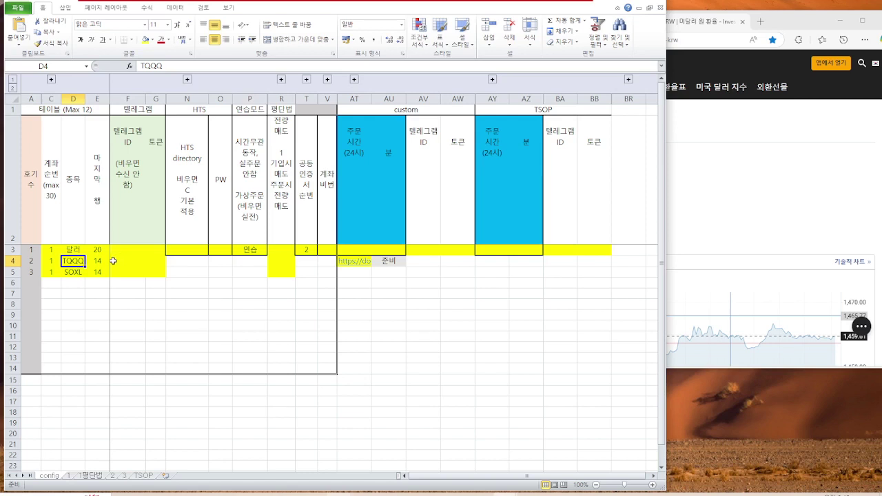
{"action": "left_click", "coordinate": [72, 250]}
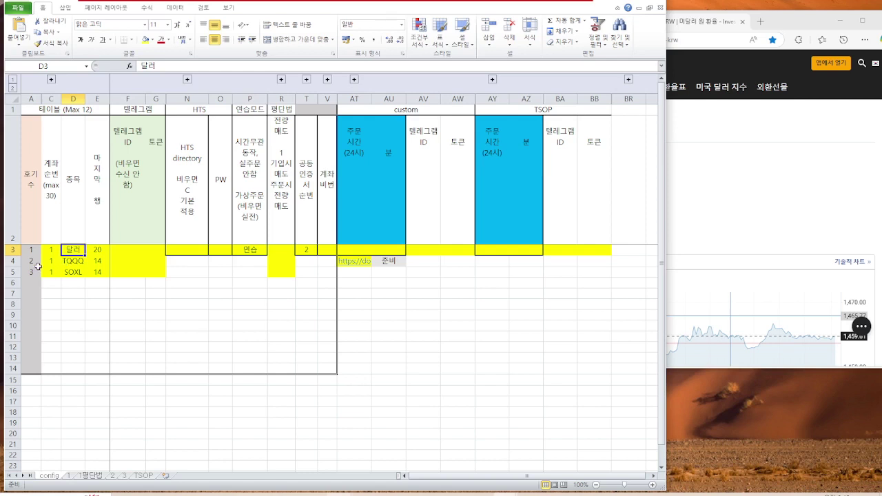
{"action": "left_click_drag", "start_coordinate": [34, 261], "coordinate": [84, 271]}
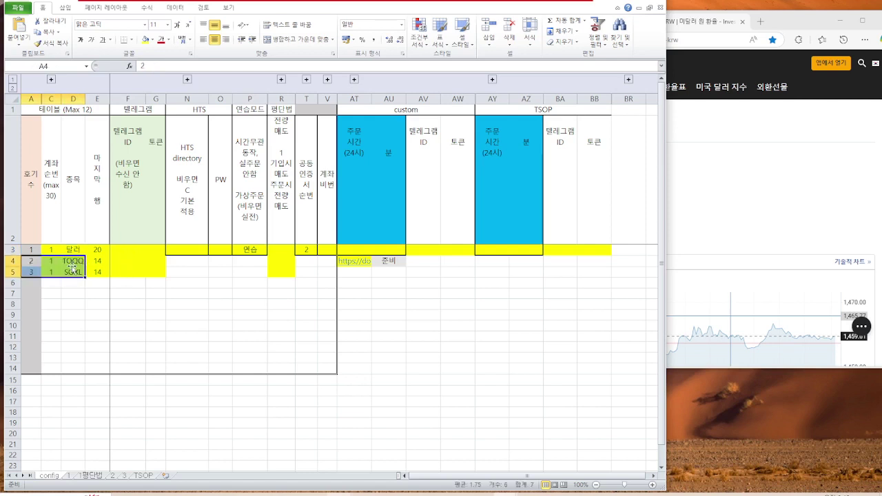
Clear the unit numbers of the TQQQ and SOXL rows in A4:A5 so that only the 달러 row stays active.
{"action": "left_click", "coordinate": [72, 263]}
{"action": "left_click_drag", "start_coordinate": [72, 263], "coordinate": [71, 272]}
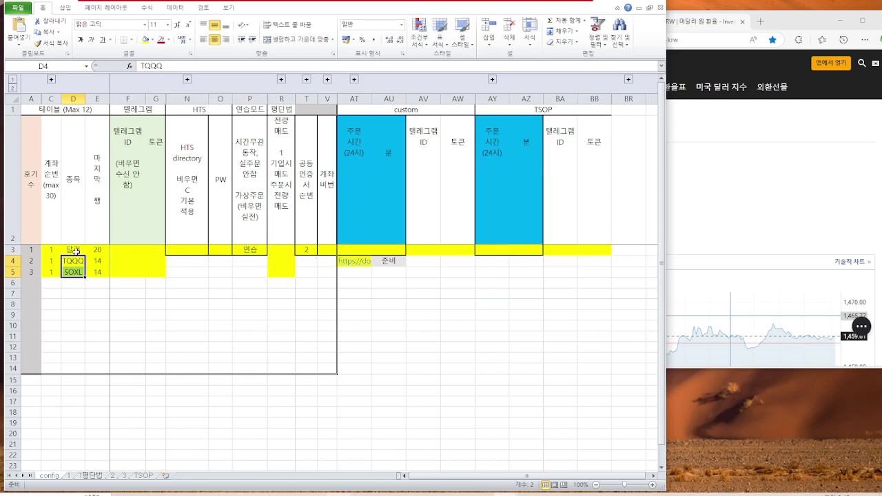
{"action": "left_click", "coordinate": [74, 251]}
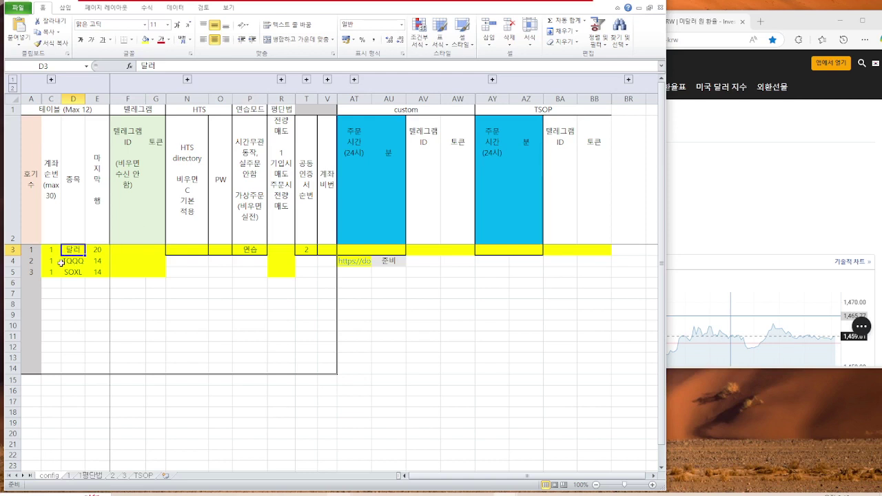
{"action": "left_click_drag", "start_coordinate": [61, 263], "coordinate": [75, 272]}
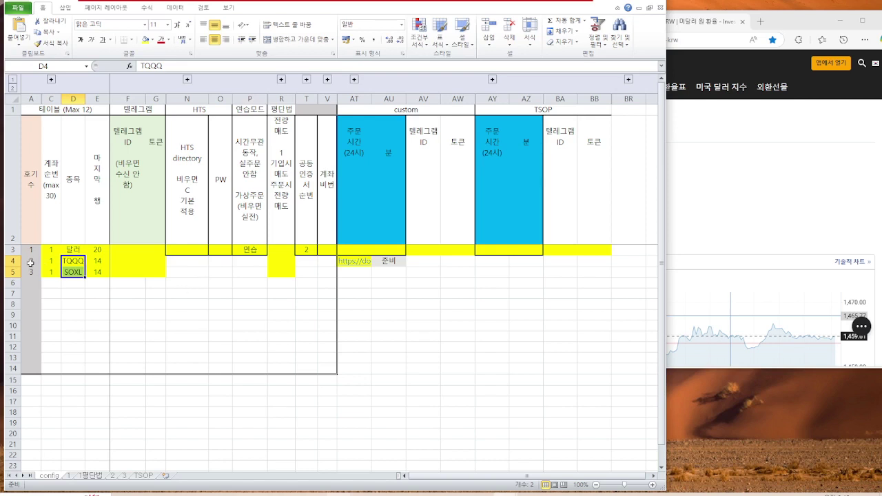
{"action": "left_click_drag", "start_coordinate": [30, 263], "coordinate": [30, 273]}
{"action": "key", "text": "Delete"}
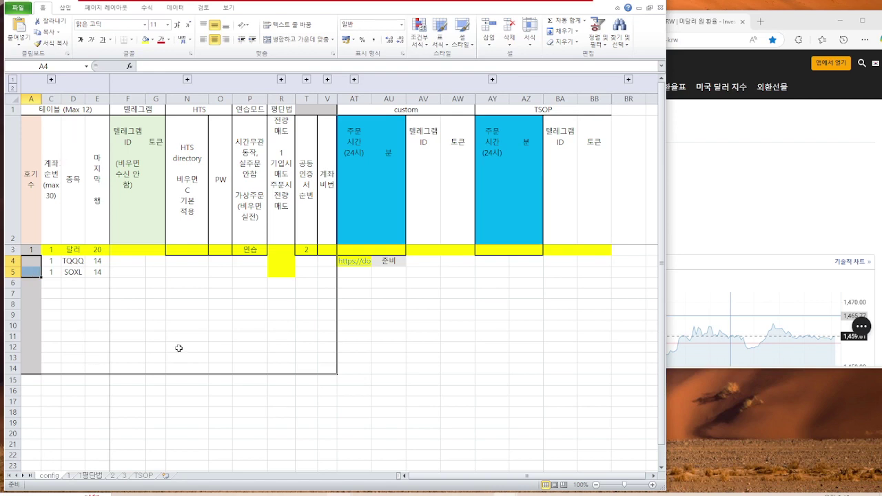
Examine the existing table in A1:D20 of sheet 1 against the 달러 row in the config sheet.
{"action": "left_click", "coordinate": [70, 476]}
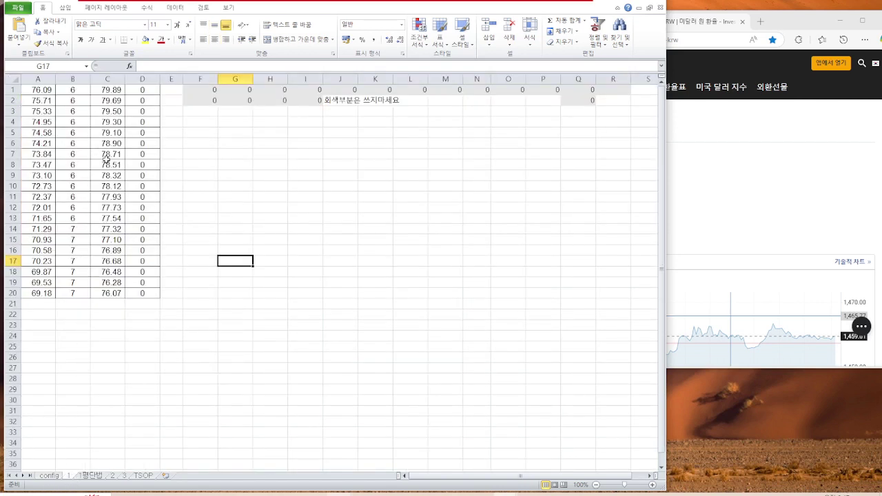
{"action": "left_click_drag", "start_coordinate": [40, 89], "coordinate": [140, 294]}
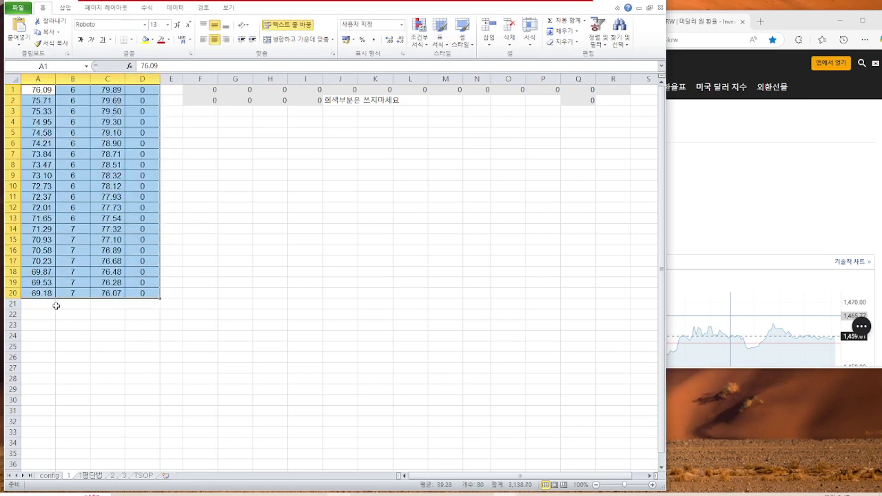
{"action": "left_click", "coordinate": [53, 476]}
{"action": "left_click", "coordinate": [74, 246]}
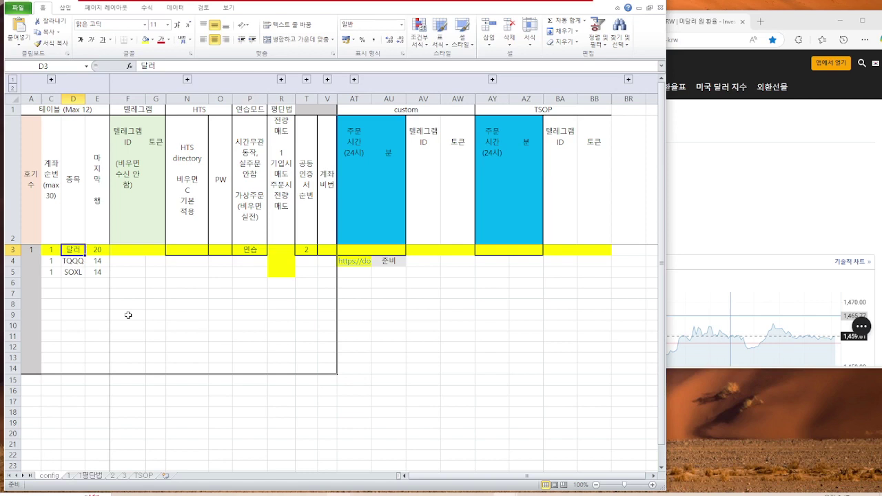
{"action": "left_click", "coordinate": [33, 262]}
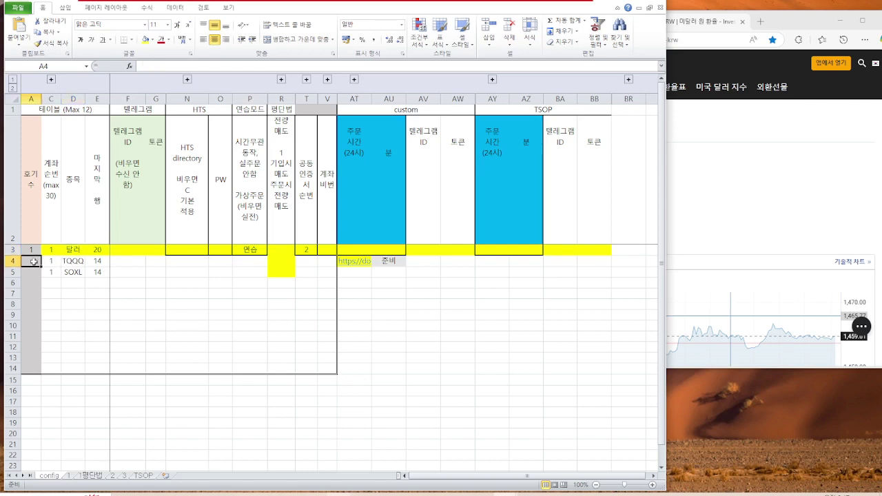
{"action": "left_click", "coordinate": [127, 270]}
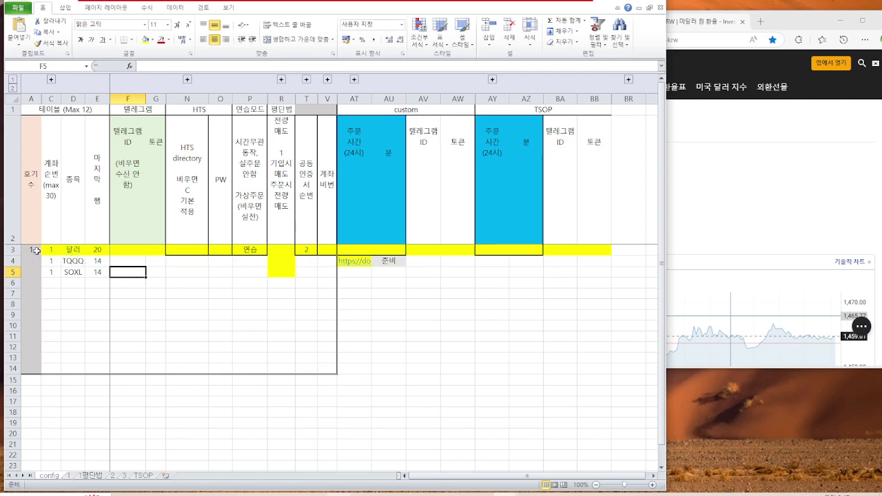
{"action": "key", "text": "ctrl+Home"}
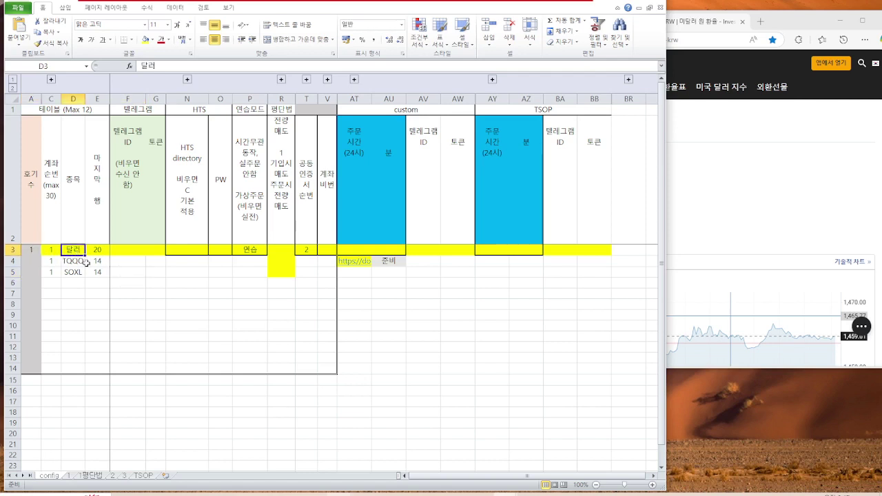
Clear the old table values in A1:D20 of sheet 1.
{"action": "left_click", "coordinate": [69, 475]}
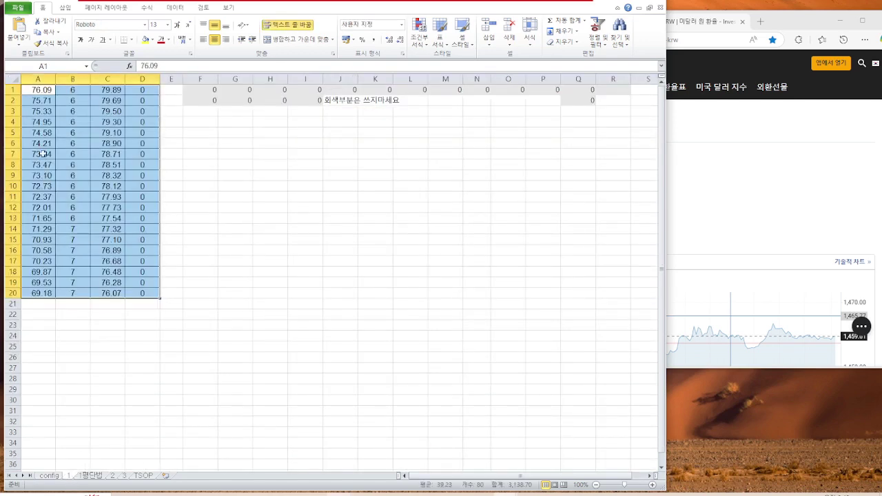
{"action": "left_click_drag", "start_coordinate": [39, 89], "coordinate": [126, 295]}
{"action": "key", "text": "Delete"}
{"action": "left_click", "coordinate": [138, 177]}
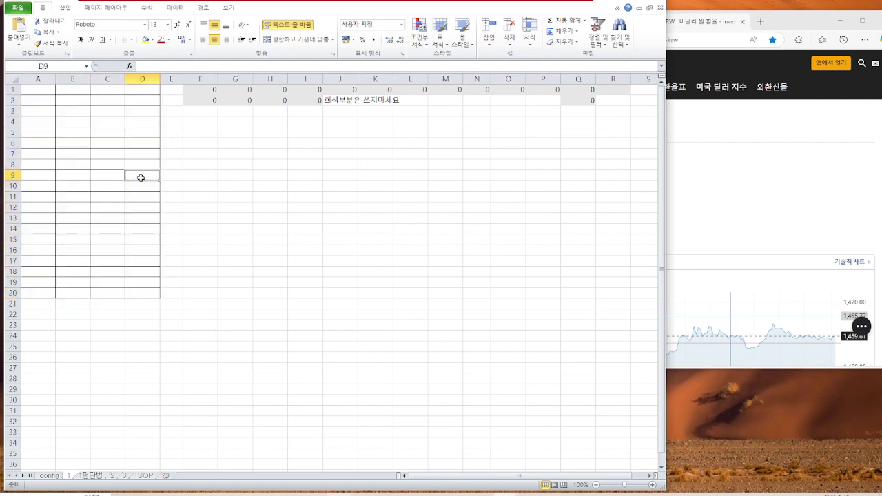
Switch to the browser and examine the Naver USD exchange rate chart over 3 months, 1 year and 1 day.
{"action": "left_click", "coordinate": [789, 18]}
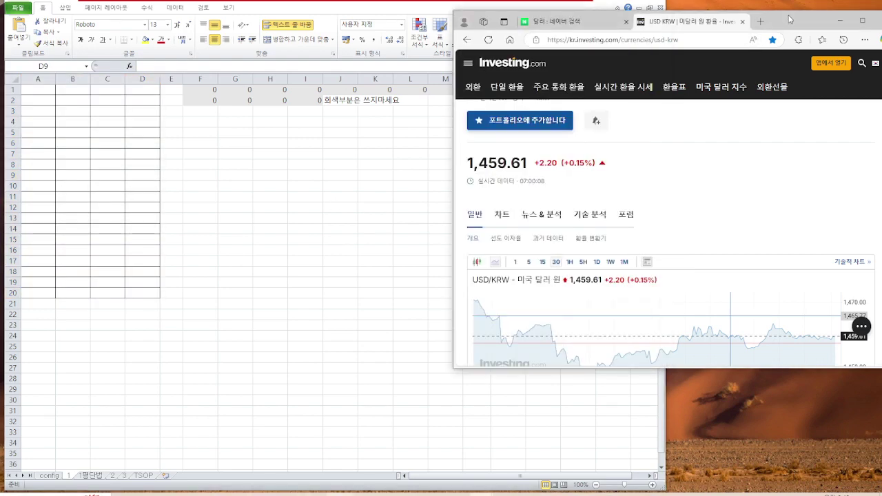
{"action": "left_click_drag", "start_coordinate": [789, 19], "coordinate": [489, 19]}
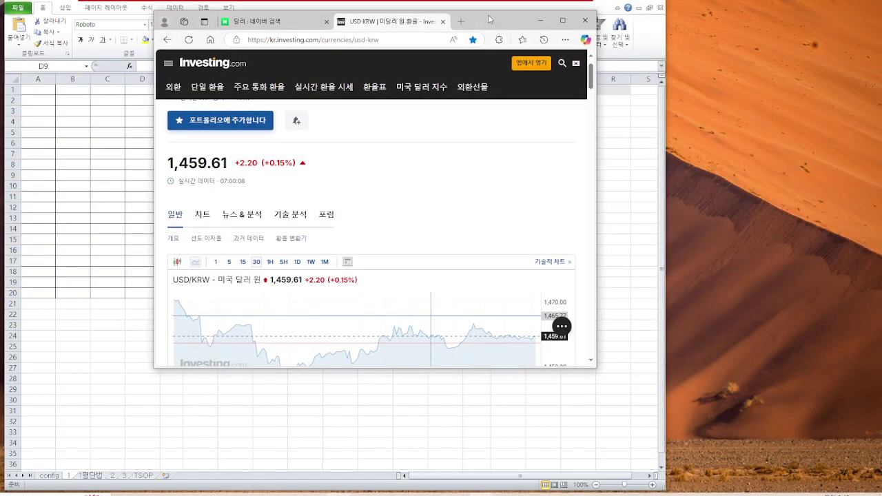
{"action": "left_click", "coordinate": [283, 22]}
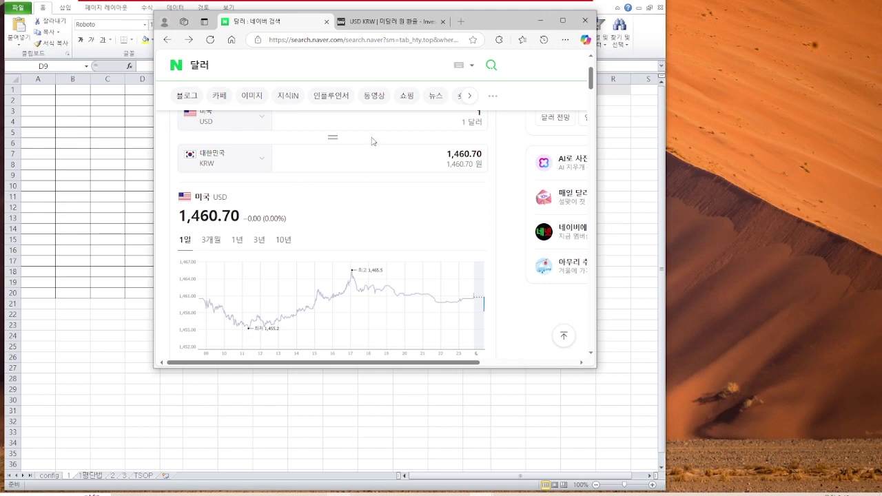
{"action": "scroll", "coordinate": [376, 181], "scroll_direction": "down", "scroll_amount": 3}
{"action": "scroll", "coordinate": [370, 191], "scroll_direction": "up", "scroll_amount": 2}
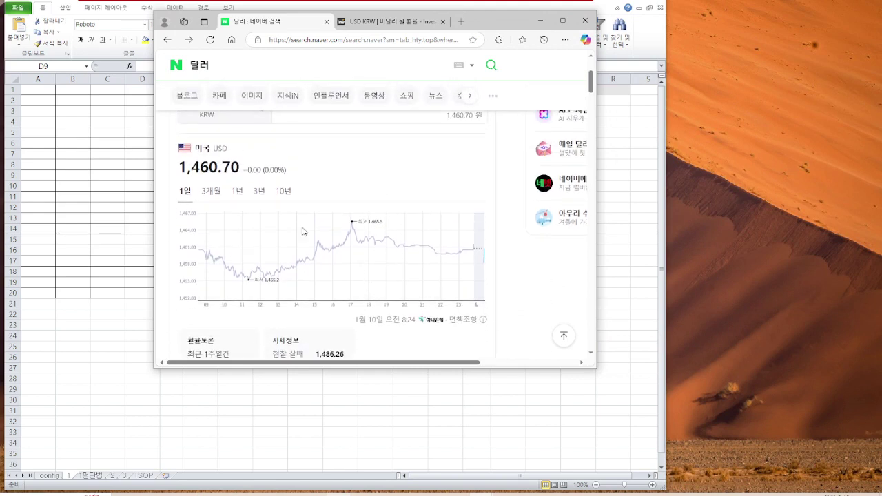
{"action": "left_click", "coordinate": [213, 193]}
{"action": "left_click", "coordinate": [236, 192]}
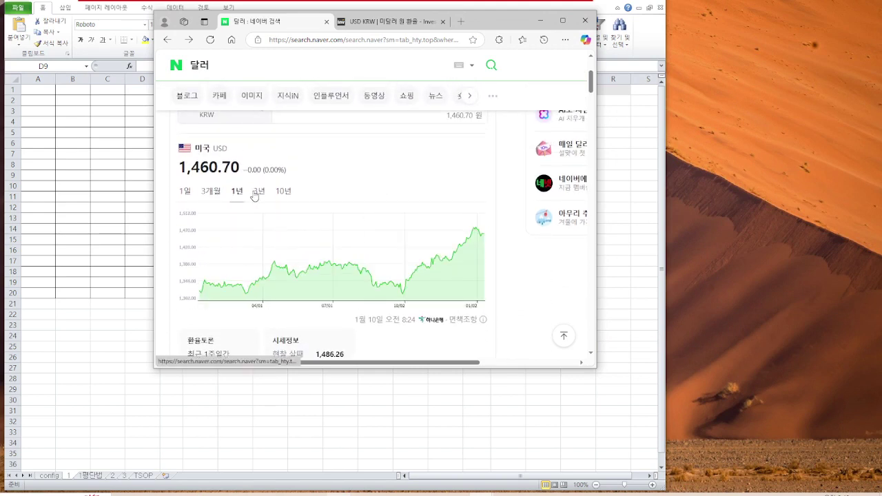
{"action": "left_click", "coordinate": [185, 194]}
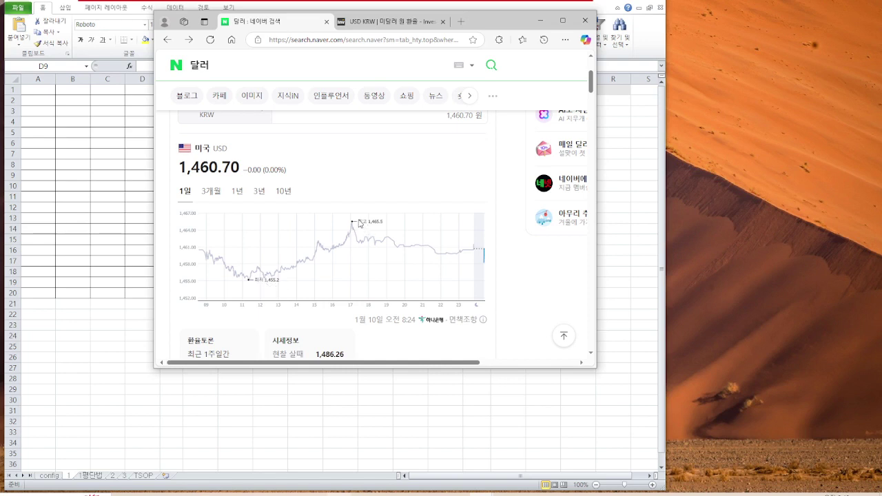
Examine the USD/KRW chart on Investing.com over the 1-day, 1-week and 1-month ranges.
{"action": "left_click", "coordinate": [391, 24]}
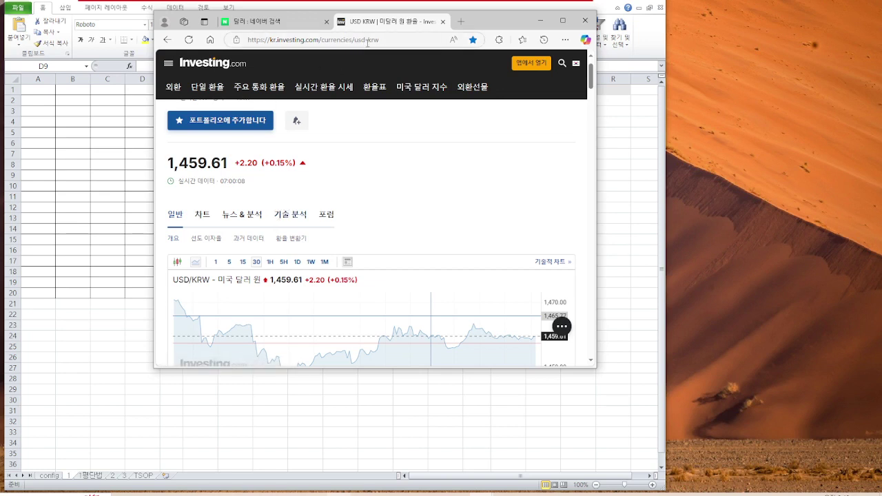
{"action": "scroll", "coordinate": [360, 213], "scroll_direction": "down", "scroll_amount": 1}
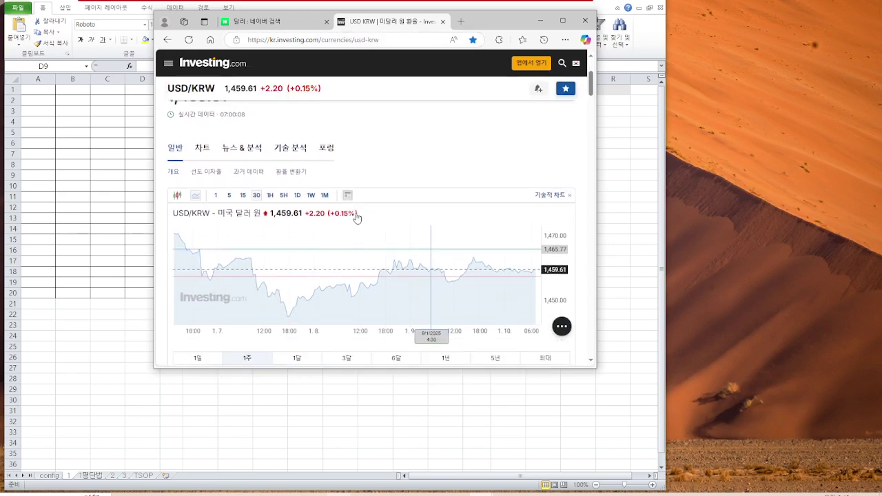
{"action": "left_click", "coordinate": [197, 352]}
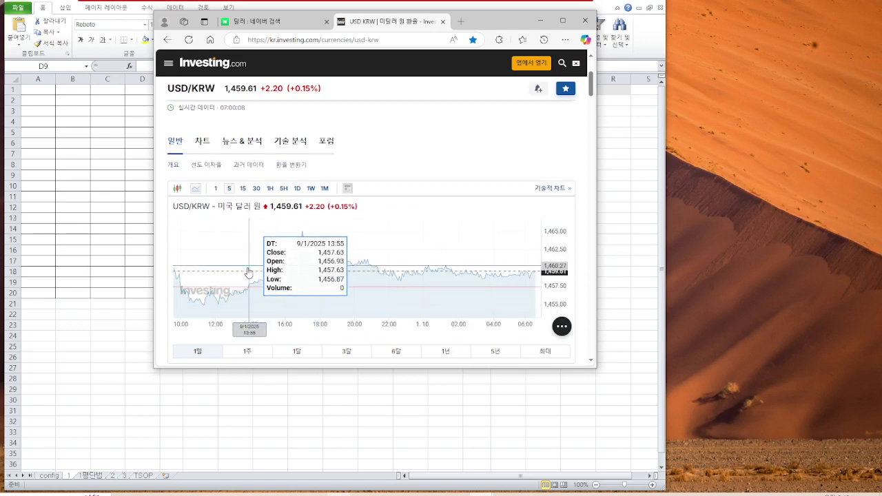
{"action": "left_click", "coordinate": [246, 353]}
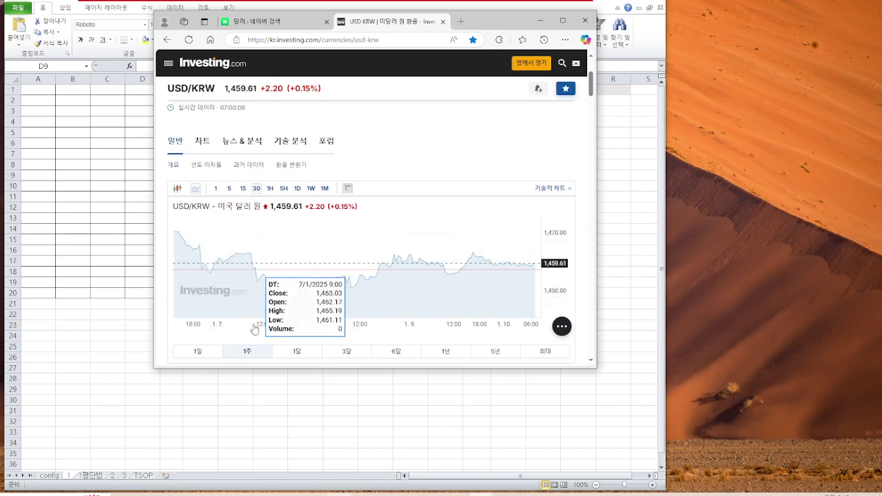
{"action": "left_click", "coordinate": [296, 352]}
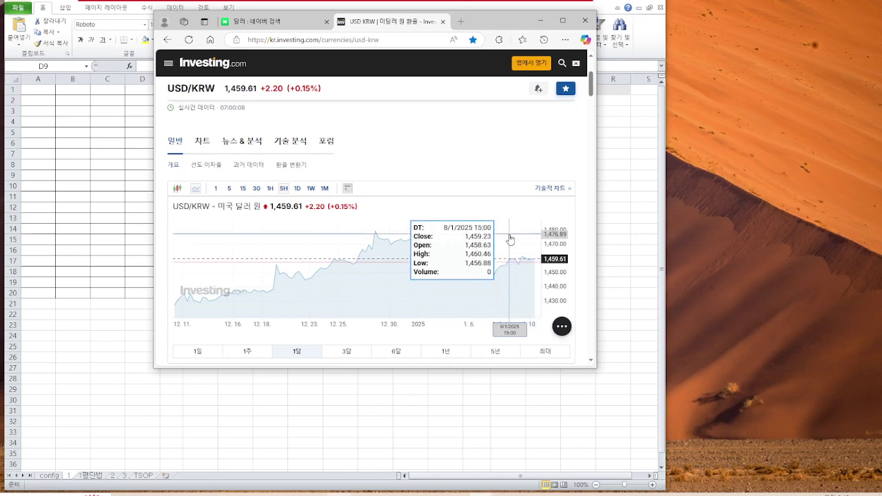
Switch back to Excel and enter 1480 in A1 of sheet 1 as the starting price.
{"action": "left_click", "coordinate": [82, 114]}
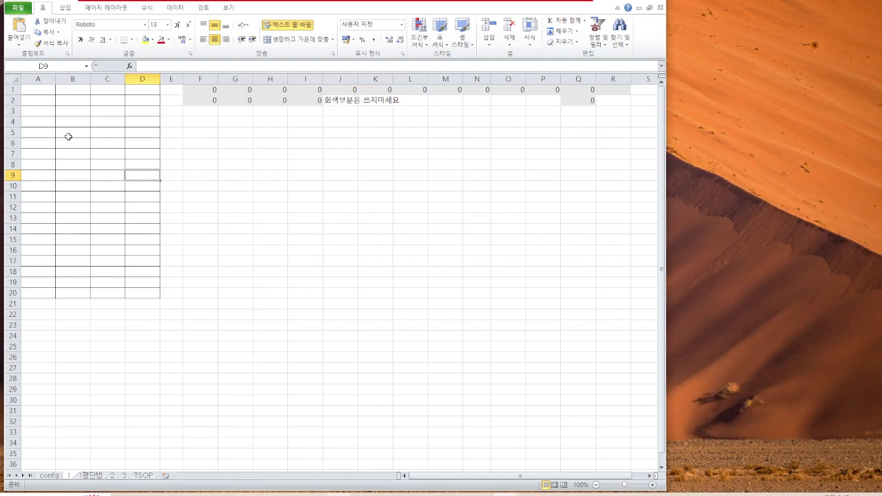
{"action": "left_click", "coordinate": [36, 89]}
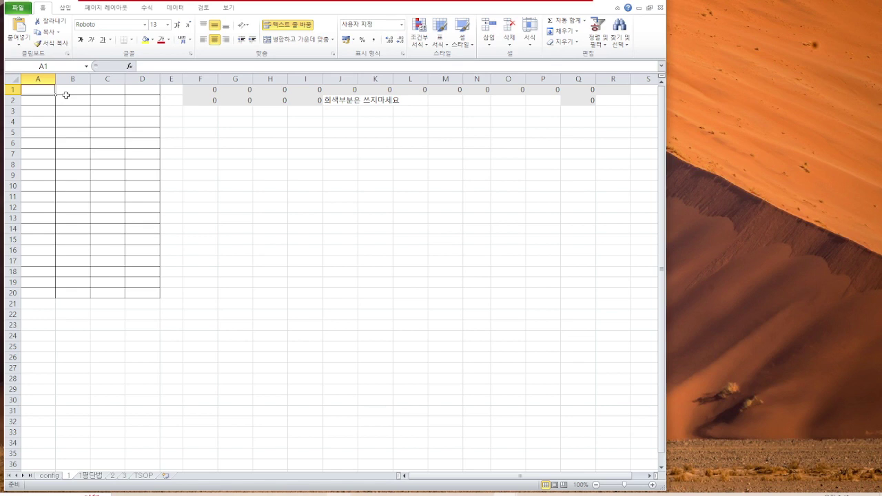
{"action": "type", "text": "1,48"}
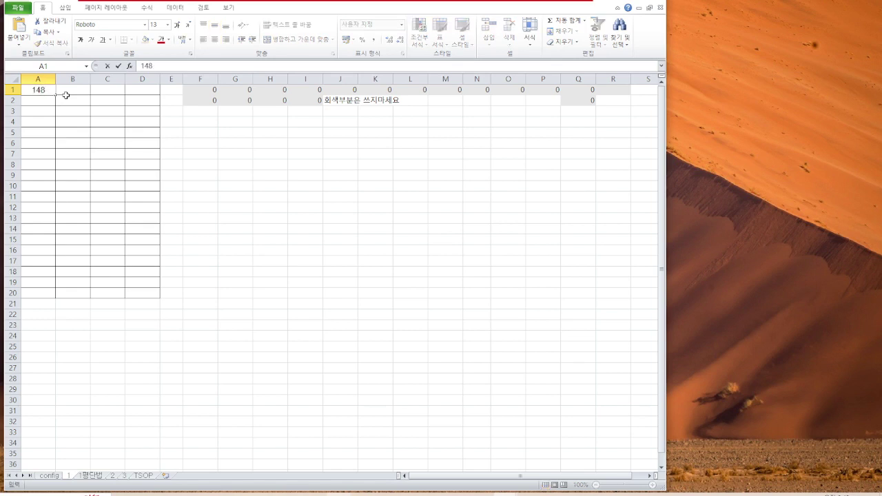
{"action": "type", "text": "0"}
{"action": "key", "text": "Return"}
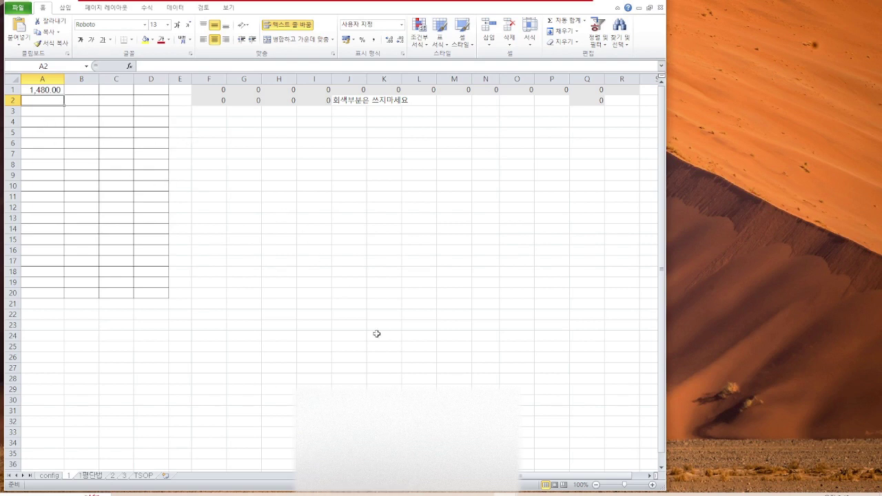
Return to the Investing.com page in the browser and check the 1-day USD/KRW price fluctuations.
{"action": "mouse_move", "coordinate": [559, 494]}
{"action": "left_click", "coordinate": [548, 466]}
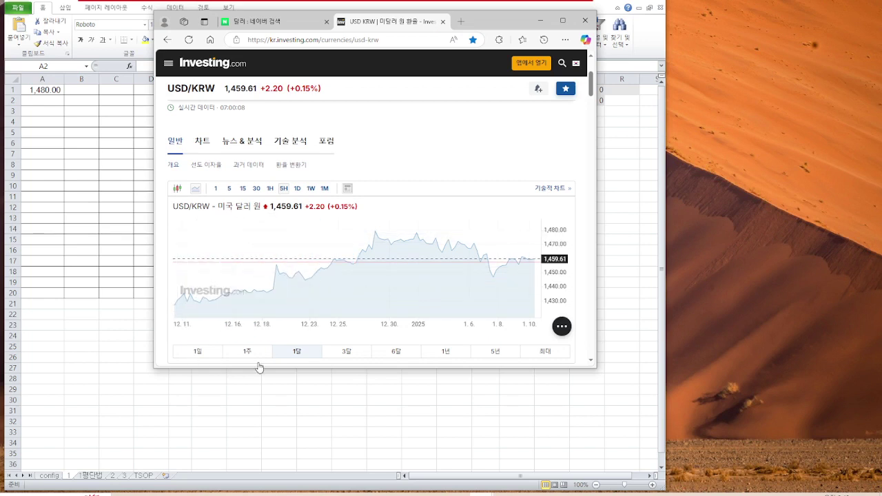
{"action": "left_click", "coordinate": [197, 354]}
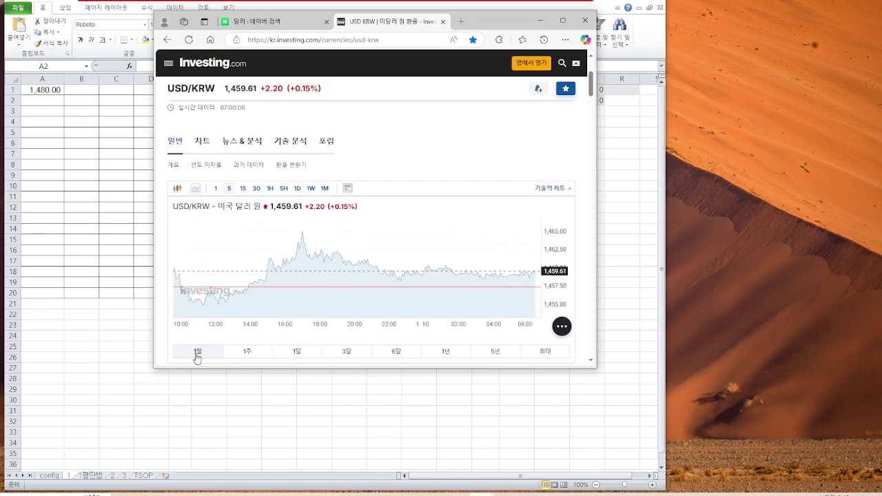
{"action": "mouse_move", "coordinate": [210, 300]}
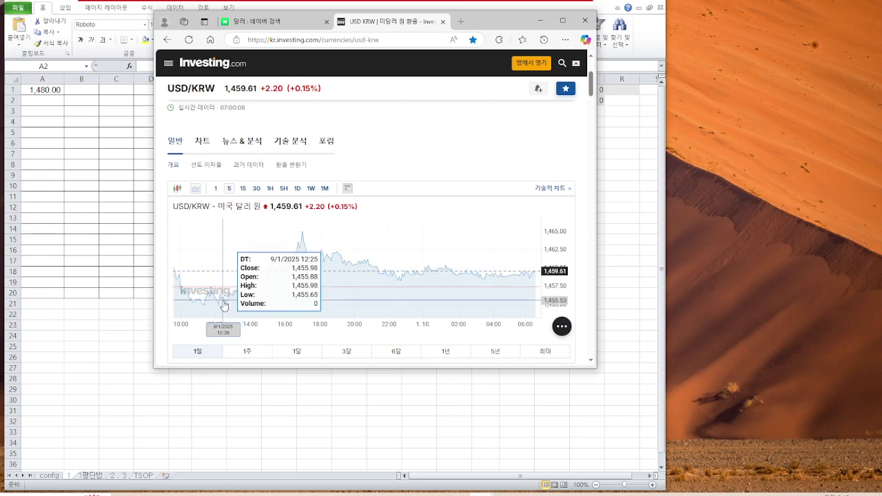
In Excel, enter a formula in A2 that subtracts 2 from A1, and fill it down column A.
{"action": "left_click", "coordinate": [32, 104]}
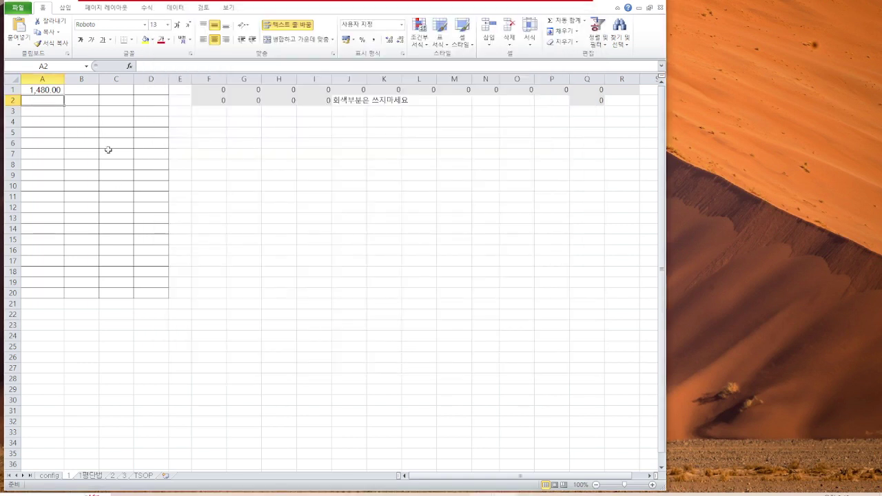
{"action": "type", "text": "+"}
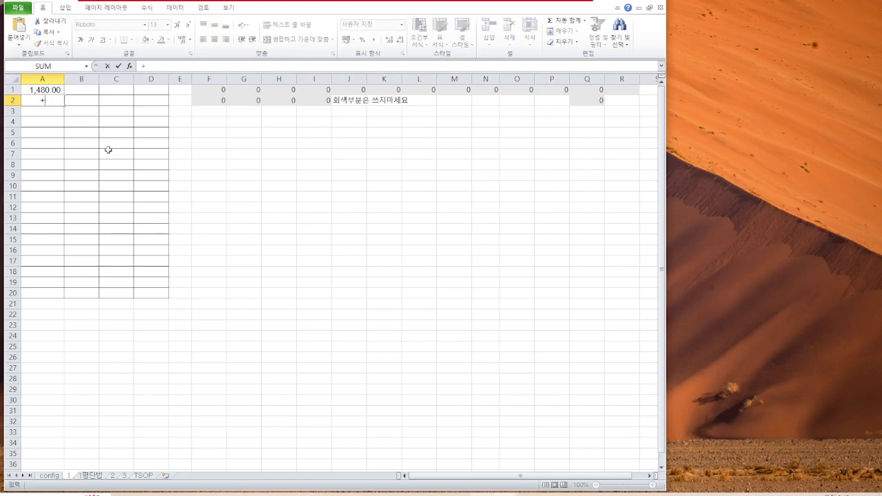
{"action": "key", "text": "Up"}
{"action": "type", "text": "-2"}
{"action": "key", "text": "Return"}
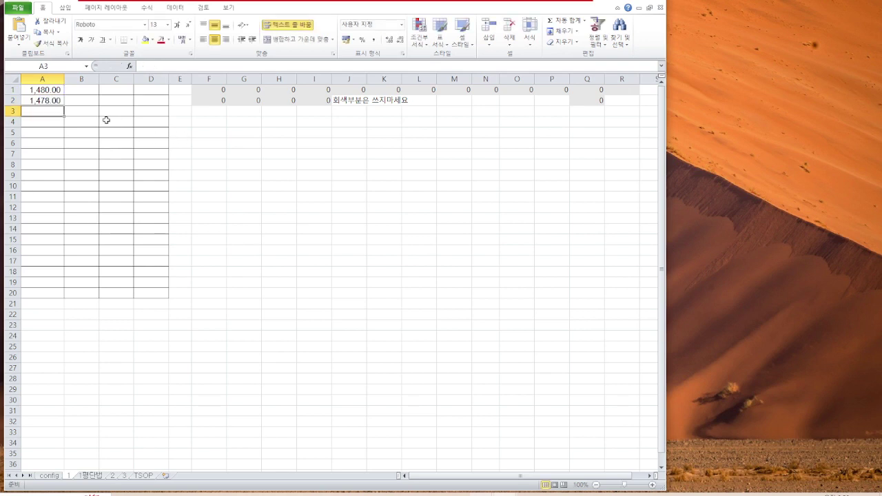
{"action": "left_click", "coordinate": [58, 104]}
{"action": "left_click_drag", "start_coordinate": [66, 106], "coordinate": [65, 436]}
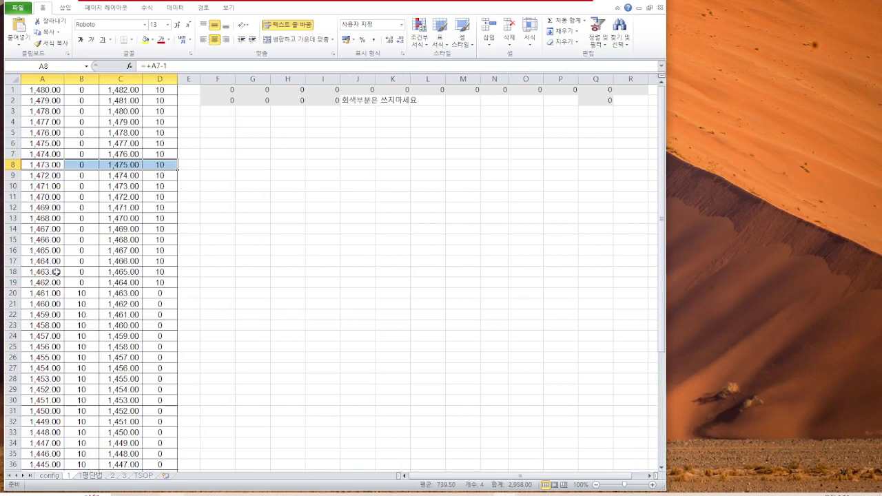
Highlight the price and quantity rows A16:D26 on sheet 1 with a yellow fill.
{"action": "left_click_drag", "start_coordinate": [41, 251], "coordinate": [145, 358]}
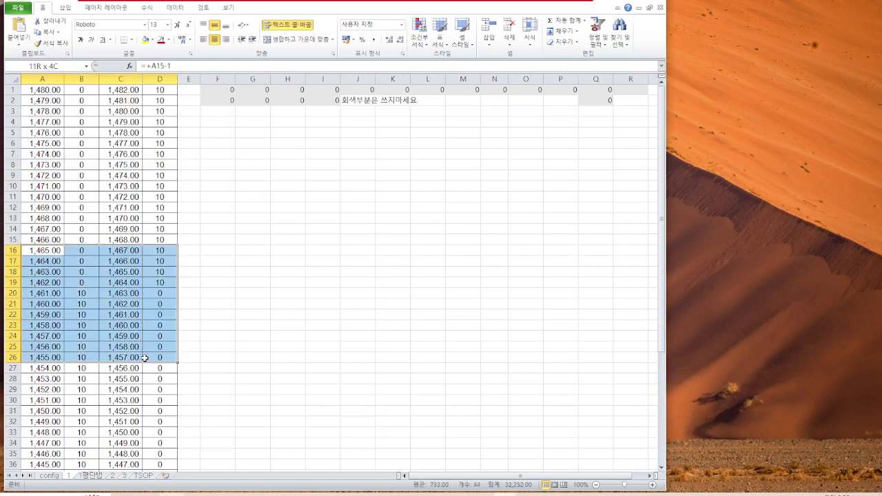
{"action": "left_click", "coordinate": [146, 39]}
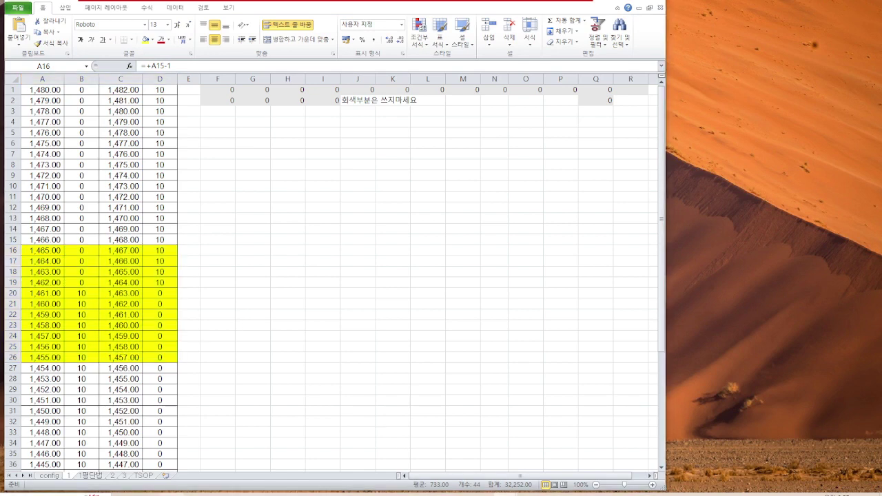
Switch to the Naver 달러 search page in the browser and place its 1-day USD chart beside the highlighted rows for comparison.
{"action": "key", "text": "alt+Tab"}
{"action": "left_click", "coordinate": [300, 21]}
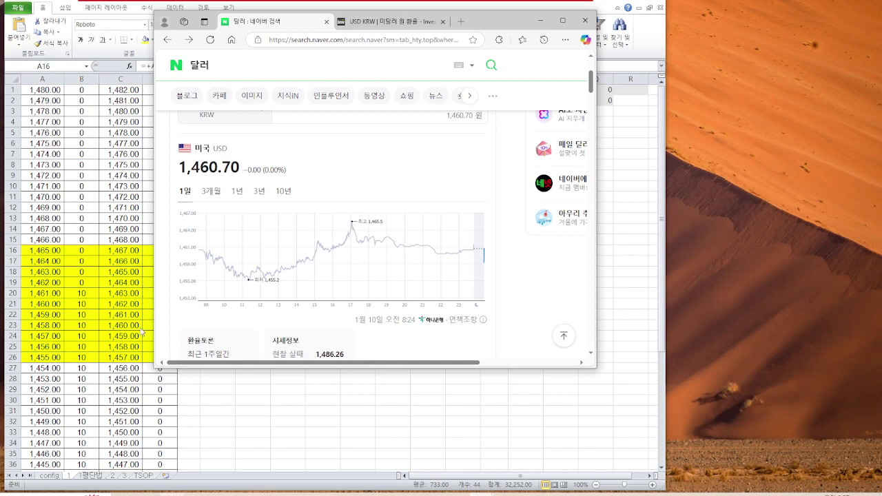
{"action": "left_click_drag", "start_coordinate": [488, 23], "coordinate": [597, 20]}
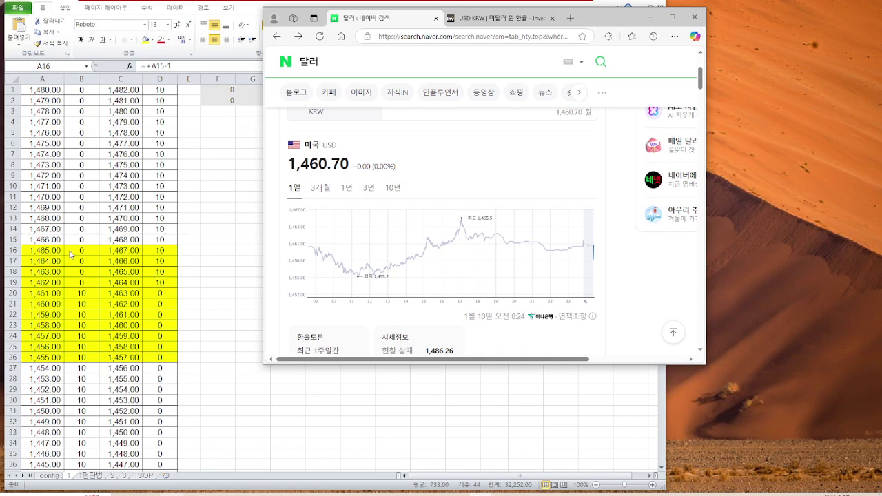
Return to Excel, review the quantities in B20:B26 and D16:D19 of sheet 1, and check the 달러 row on the config sheet.
{"action": "key", "text": "alt+Tab"}
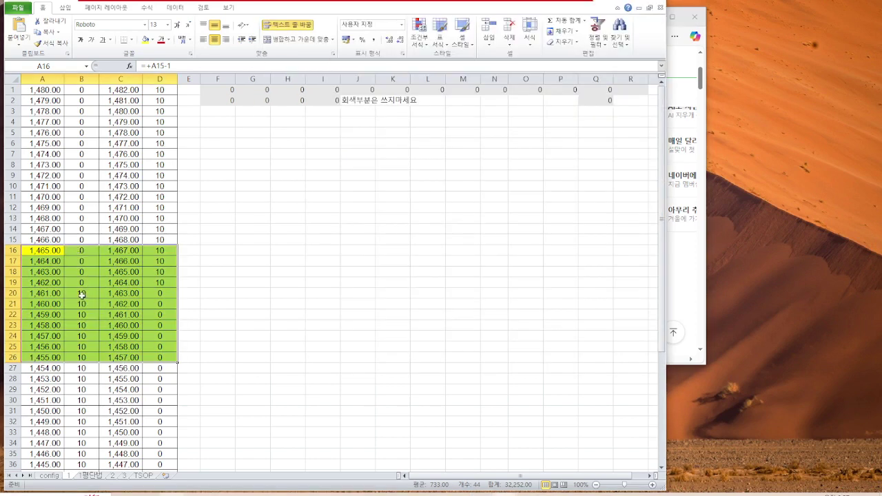
{"action": "left_click_drag", "start_coordinate": [81, 294], "coordinate": [82, 329]}
{"action": "left_click_drag", "start_coordinate": [81, 353], "coordinate": [80, 357]}
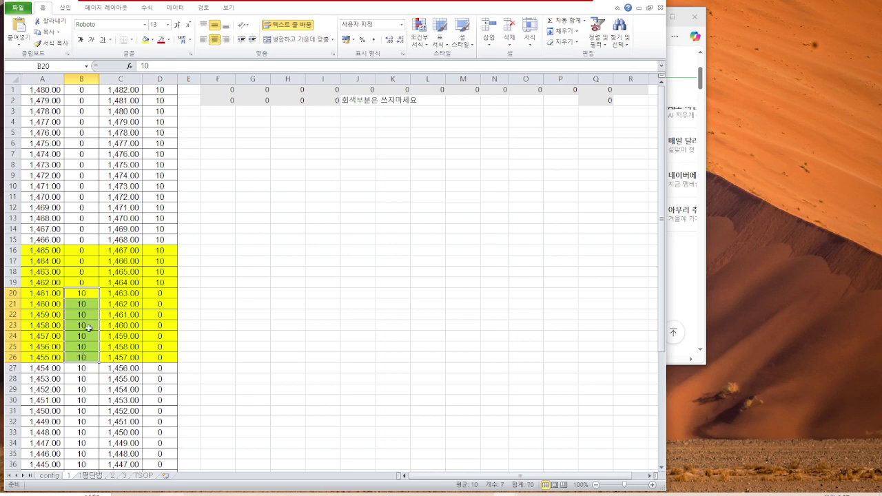
{"action": "left_click_drag", "start_coordinate": [159, 251], "coordinate": [158, 283]}
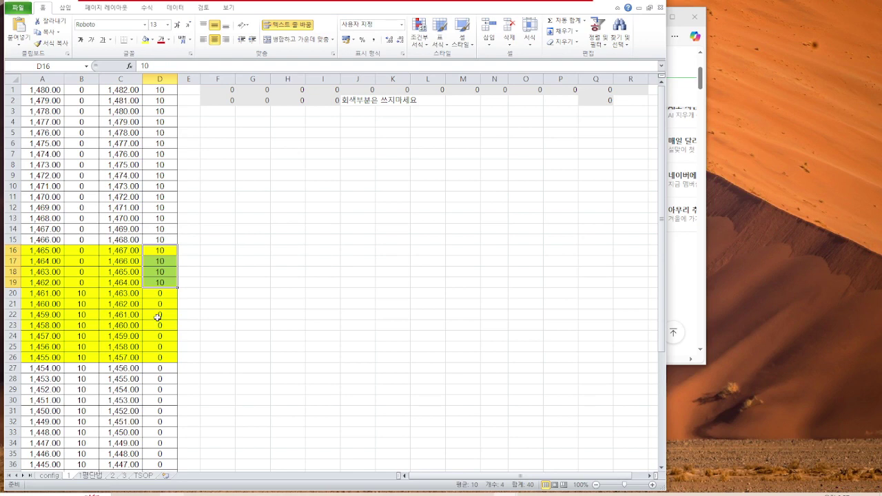
{"action": "left_click", "coordinate": [50, 478]}
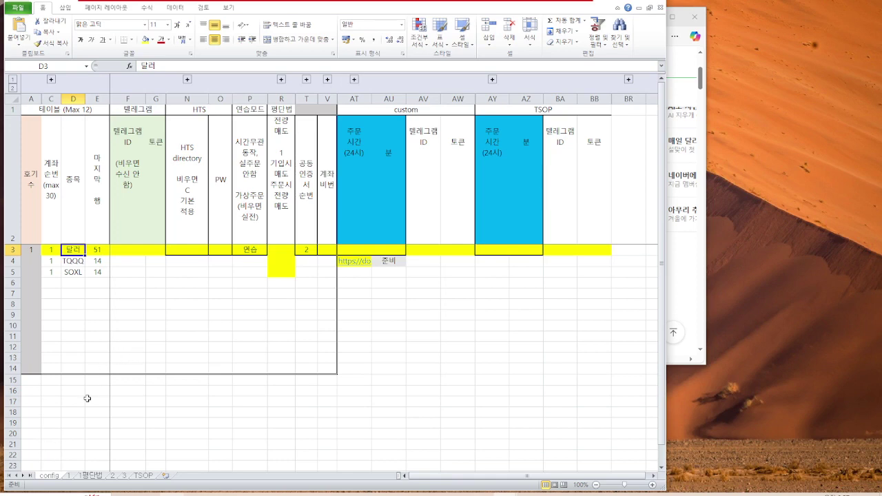
{"action": "left_click", "coordinate": [69, 476]}
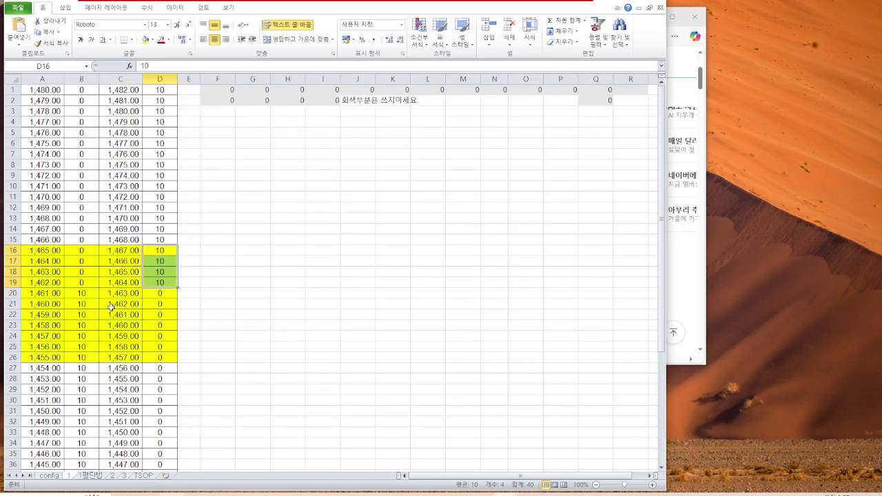